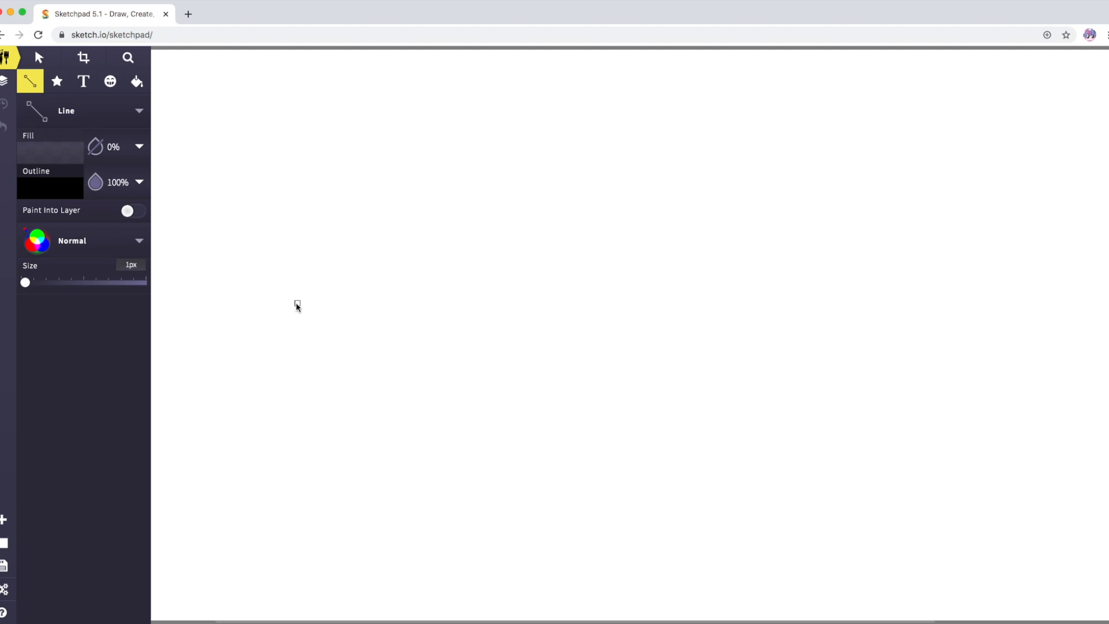
Step: Draw a horizontal horizon line about 1172 px long and a long vertical line crossing it left of its midpoint
click(296, 303)
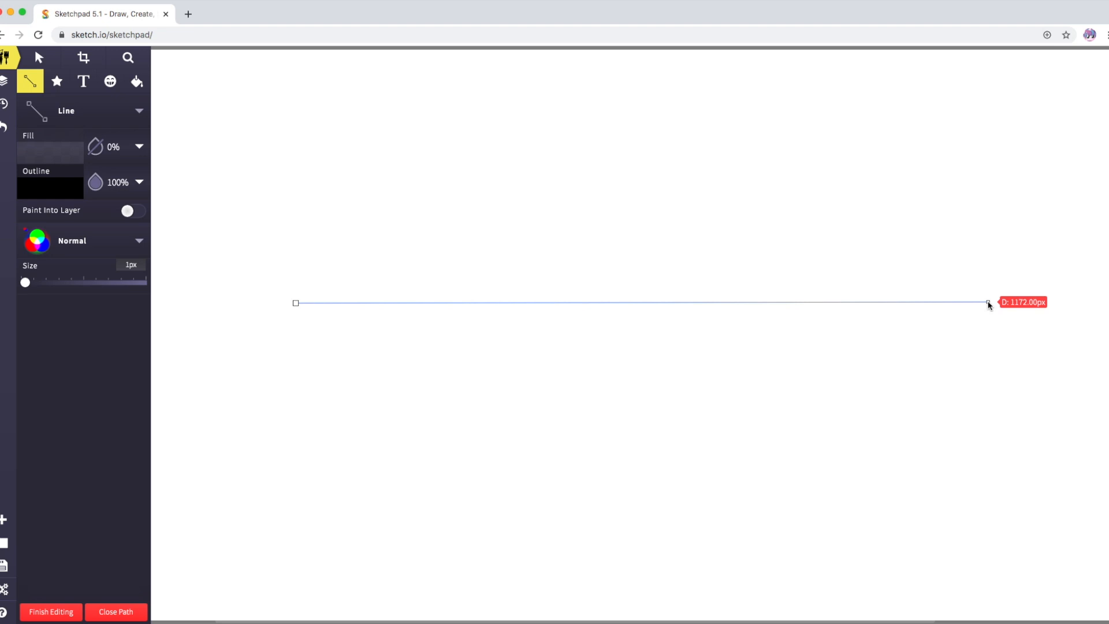
click(989, 302)
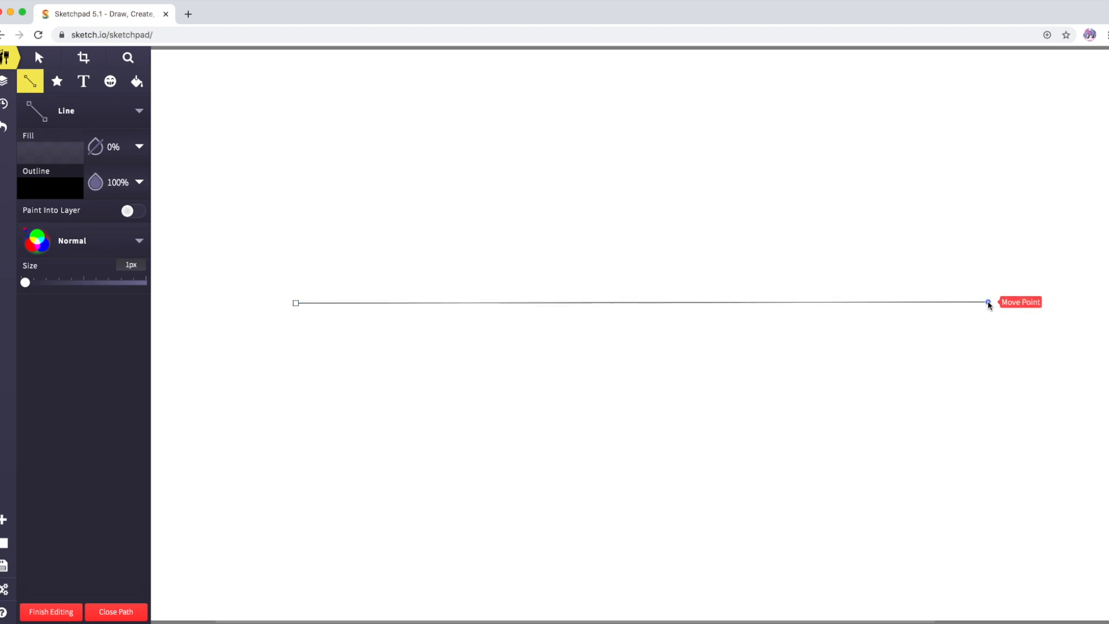
key(Return)
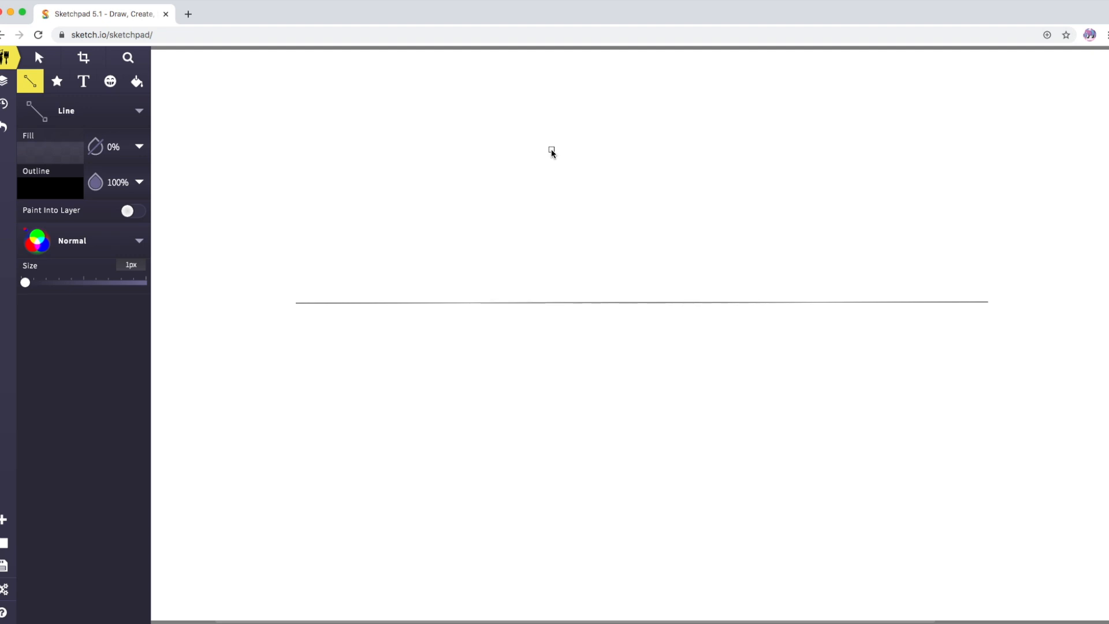
click(552, 150)
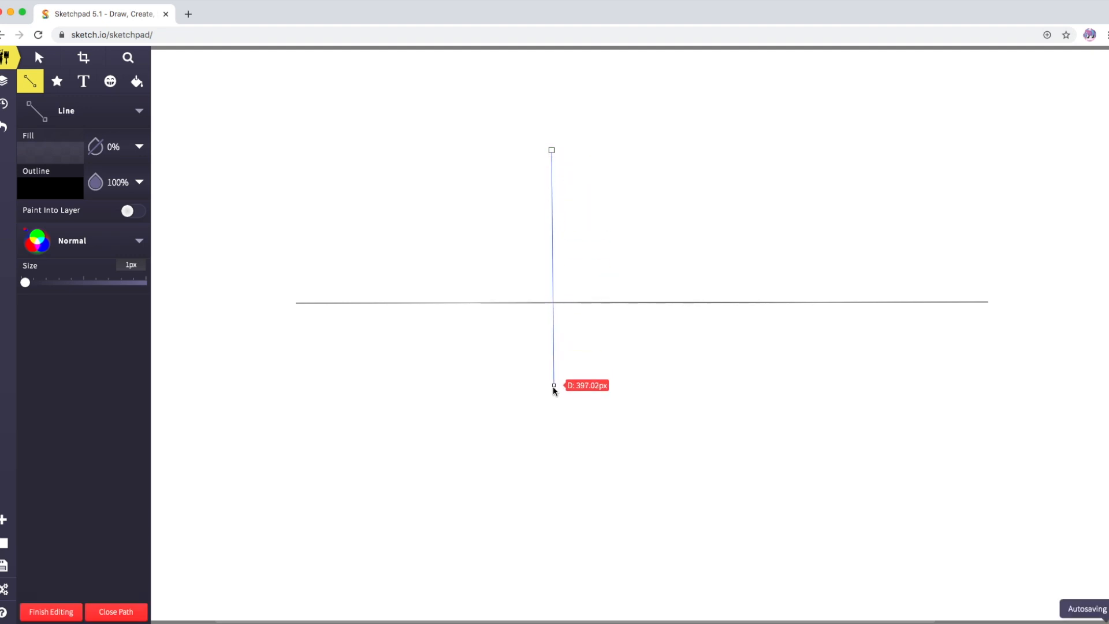
double_click(554, 486)
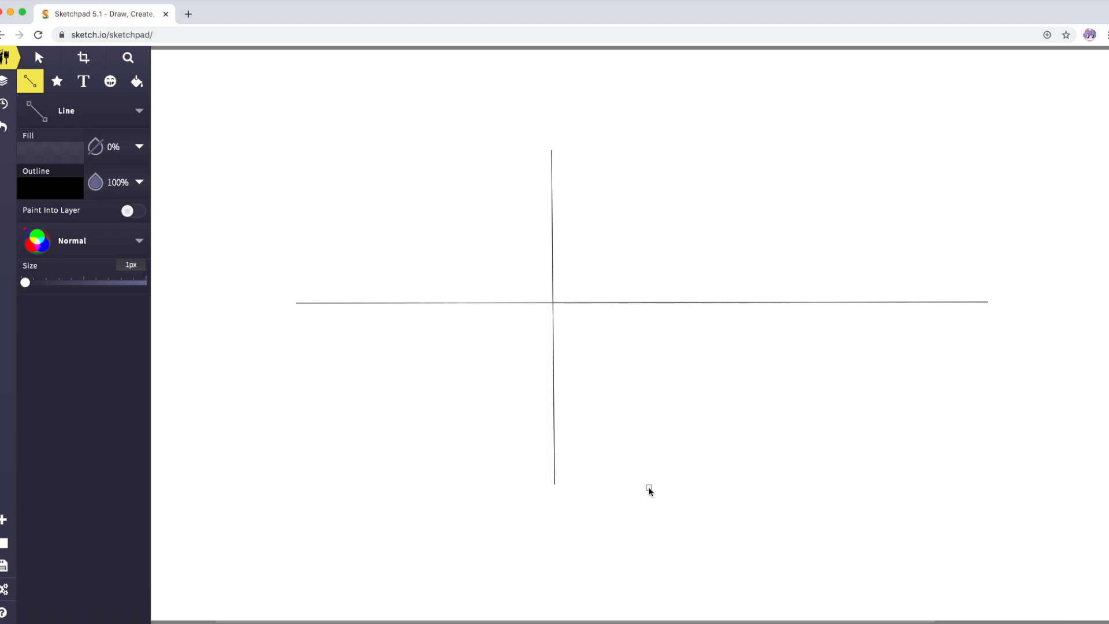
Step: Connect the upper end of the vertical line to both ends of the horizon with two straight lines
click(552, 152)
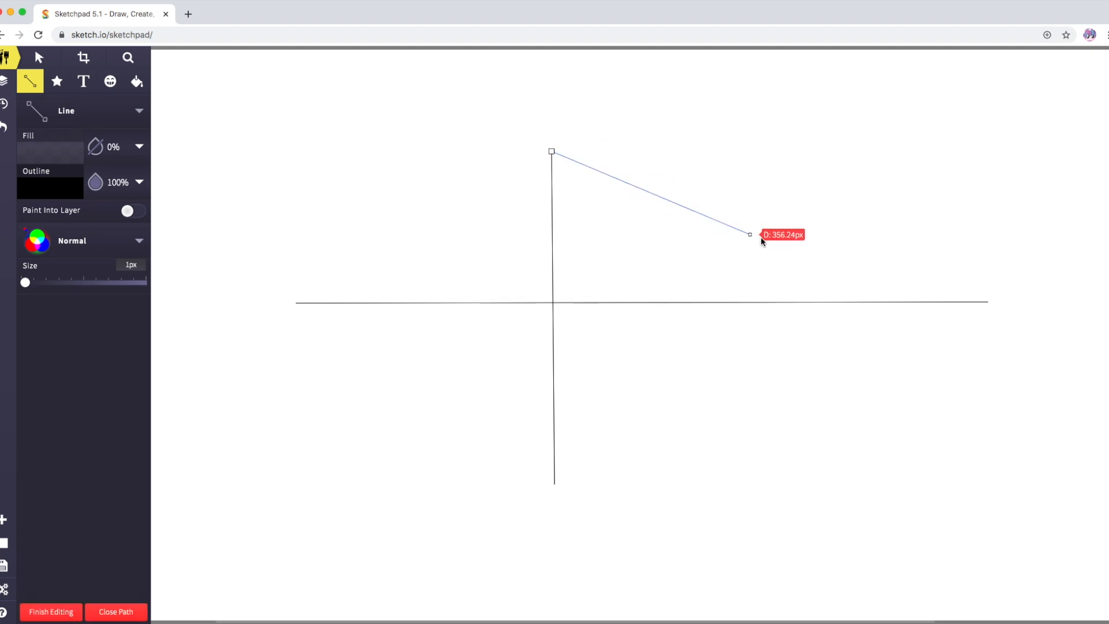
double_click(991, 302)
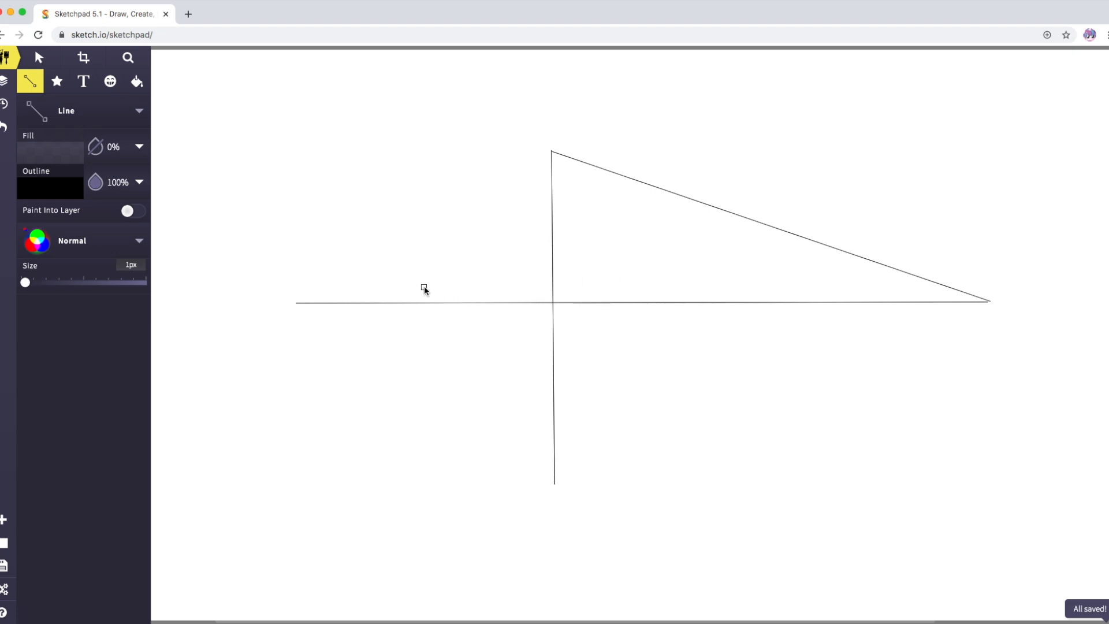
click(551, 152)
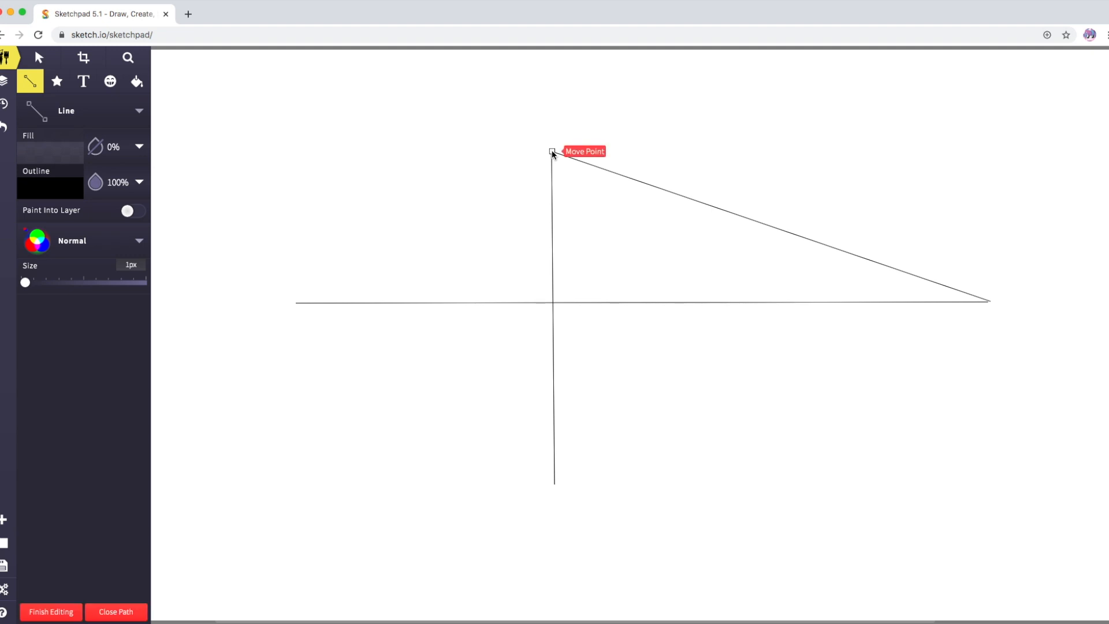
double_click(296, 302)
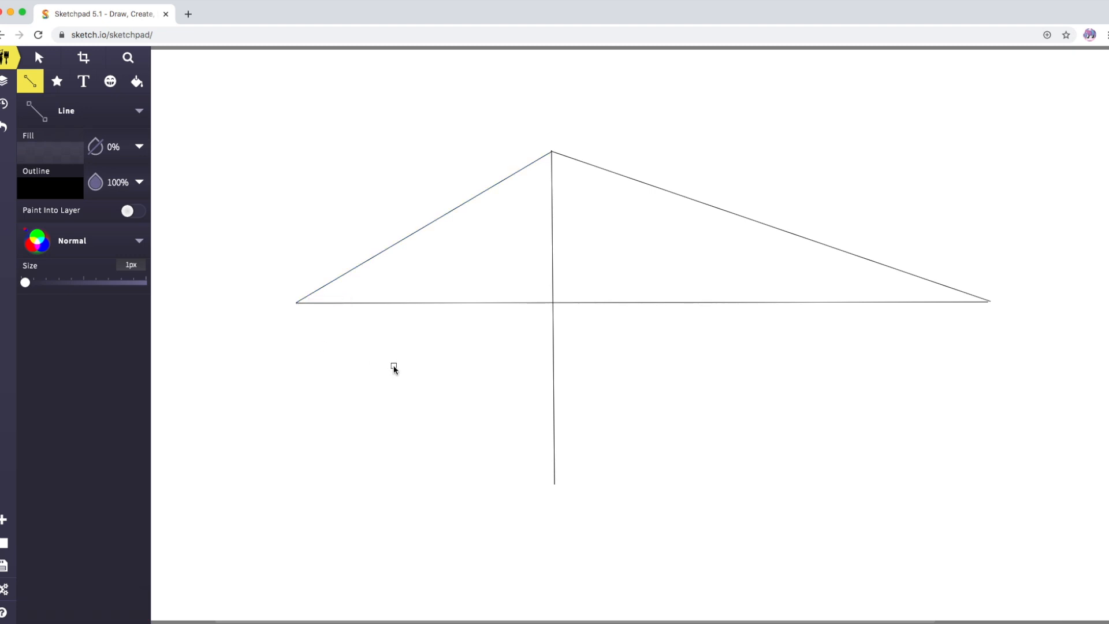
Step: Draw a vertical line down from each upper sloping line, crossing the horizon nearer its left and right ends
click(406, 242)
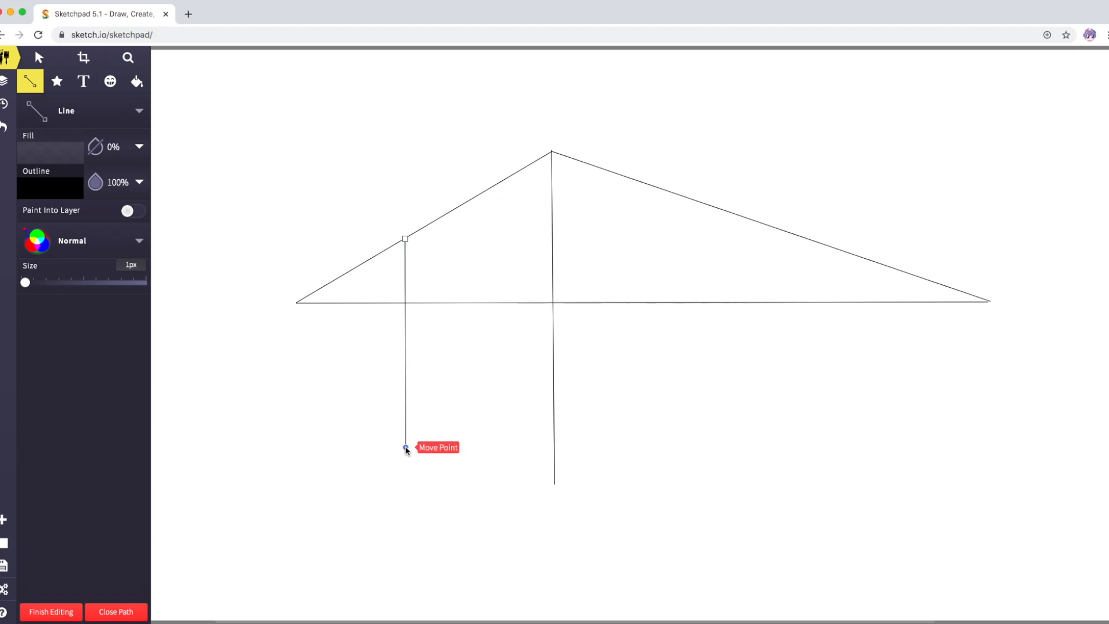
double_click(407, 450)
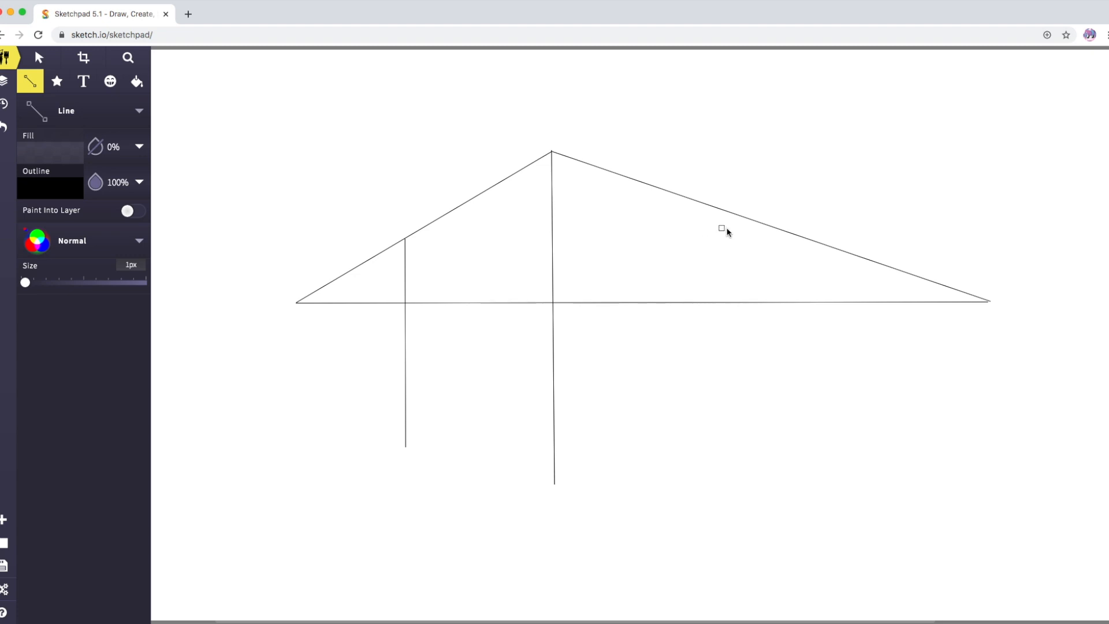
click(881, 264)
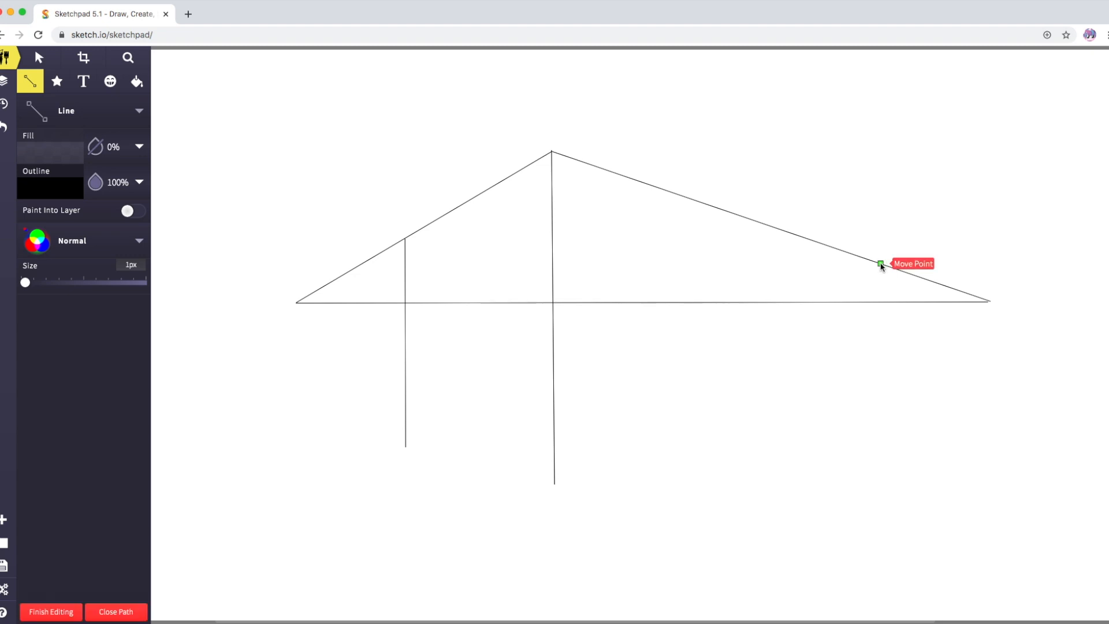
double_click(885, 418)
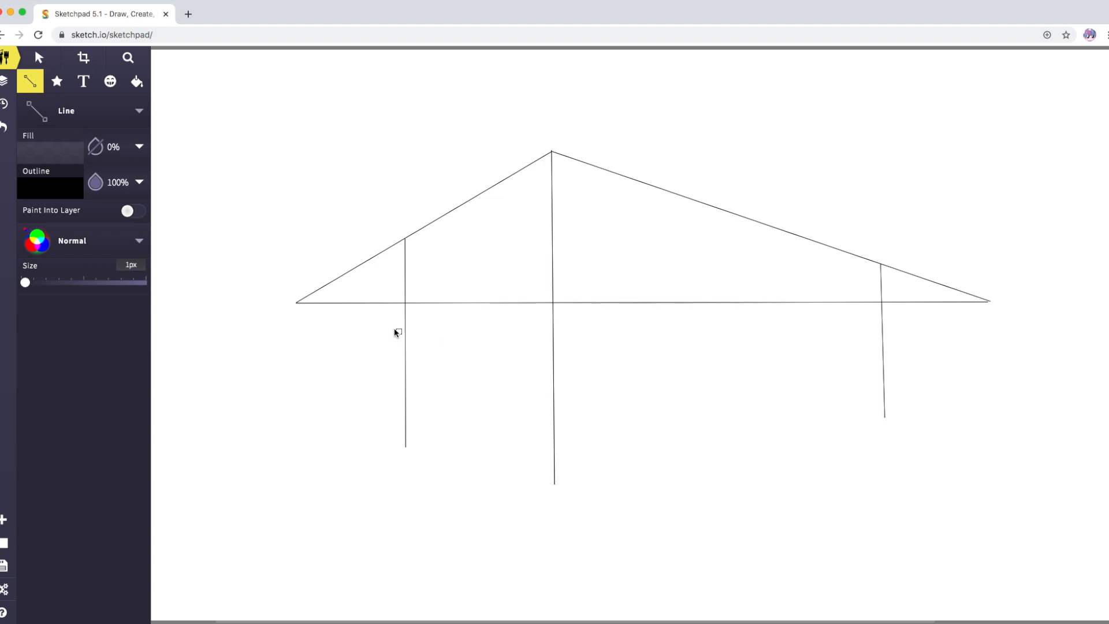
Step: Draw two lines joining both horizon ends to one point on the central vertical, below the horizon and above its lower end
double_click(298, 303)
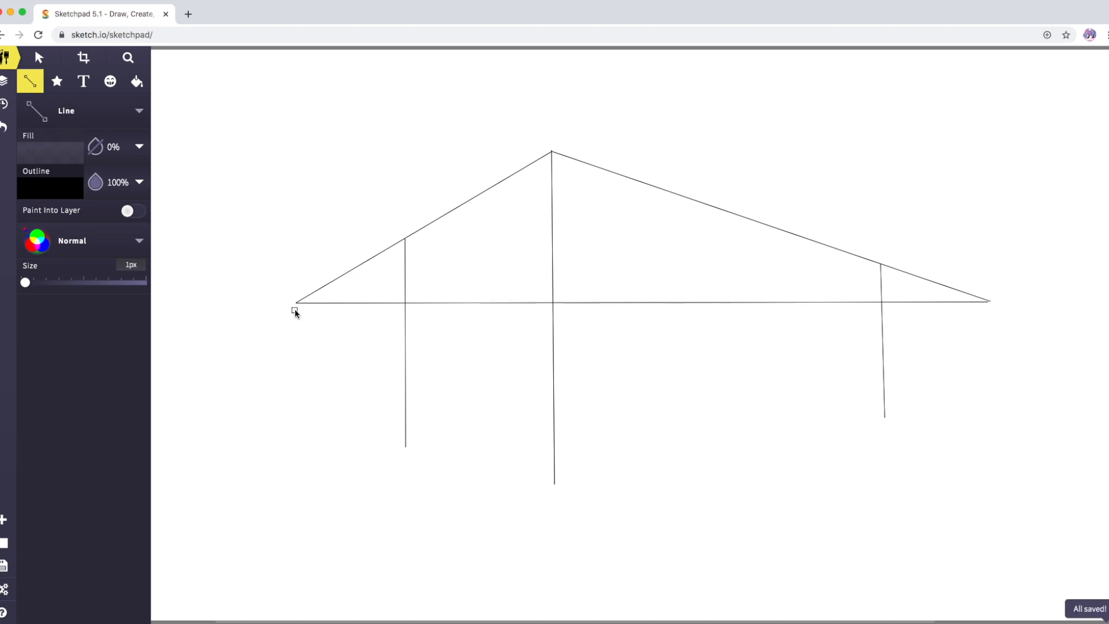
click(297, 303)
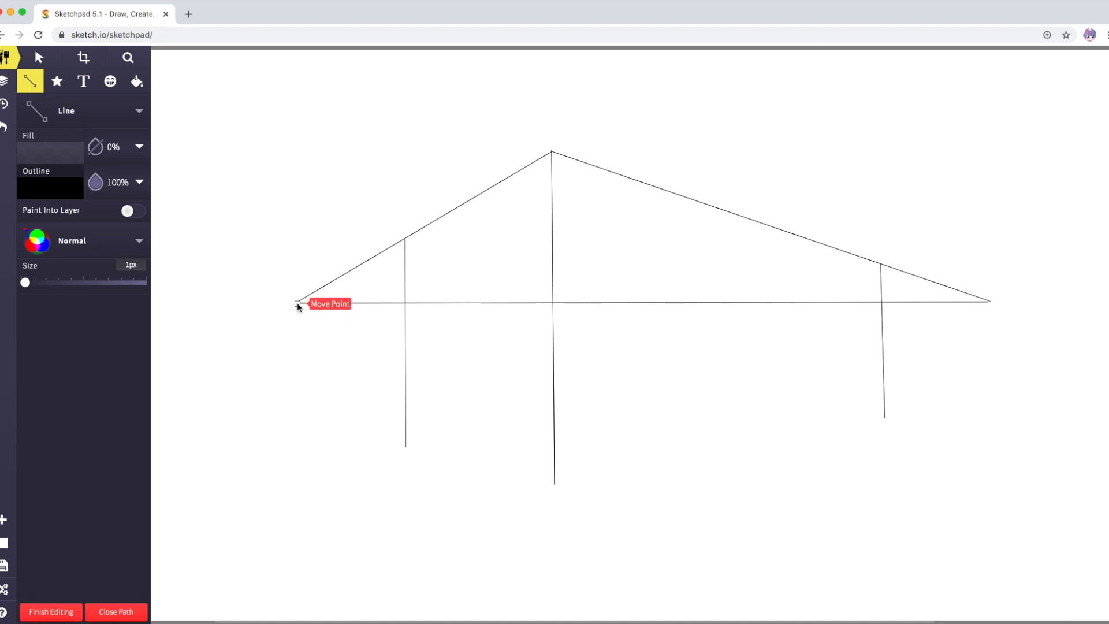
double_click(555, 408)
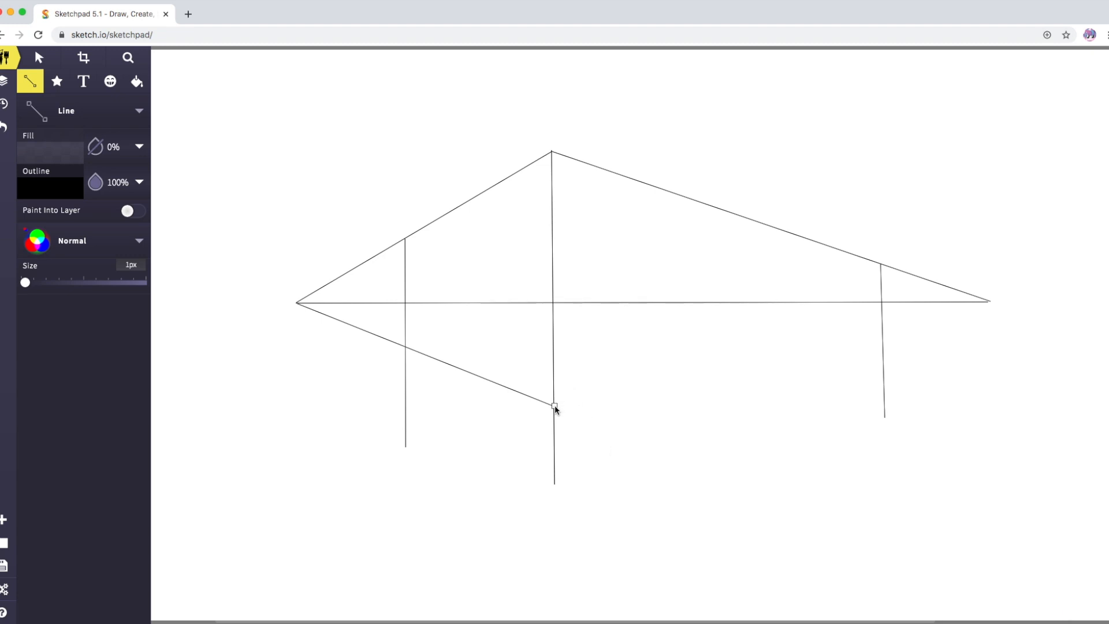
click(555, 406)
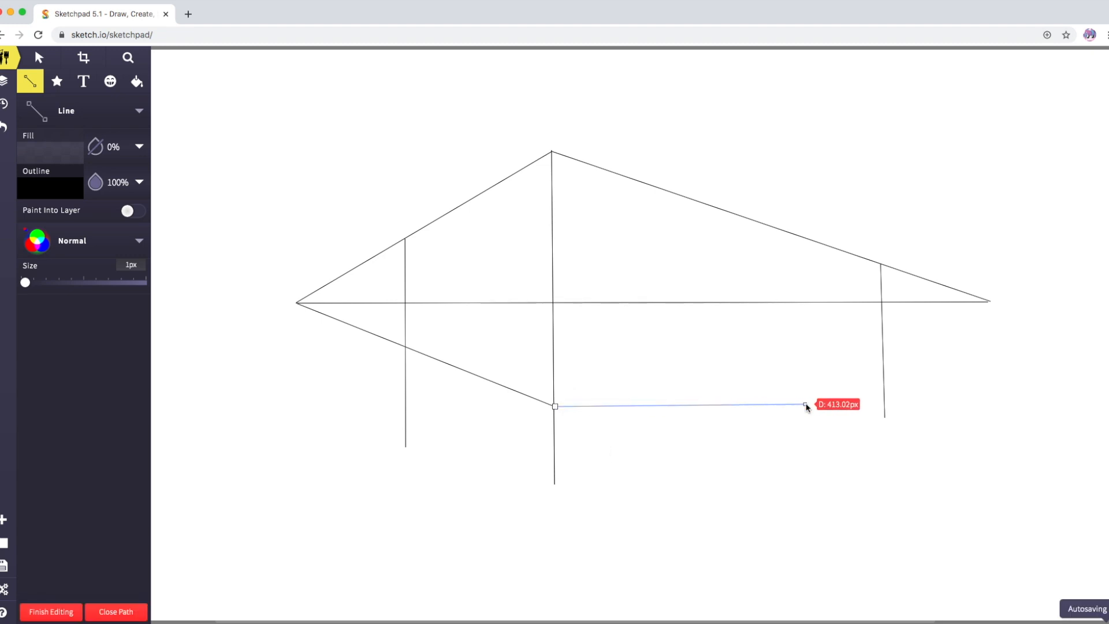
click(990, 303)
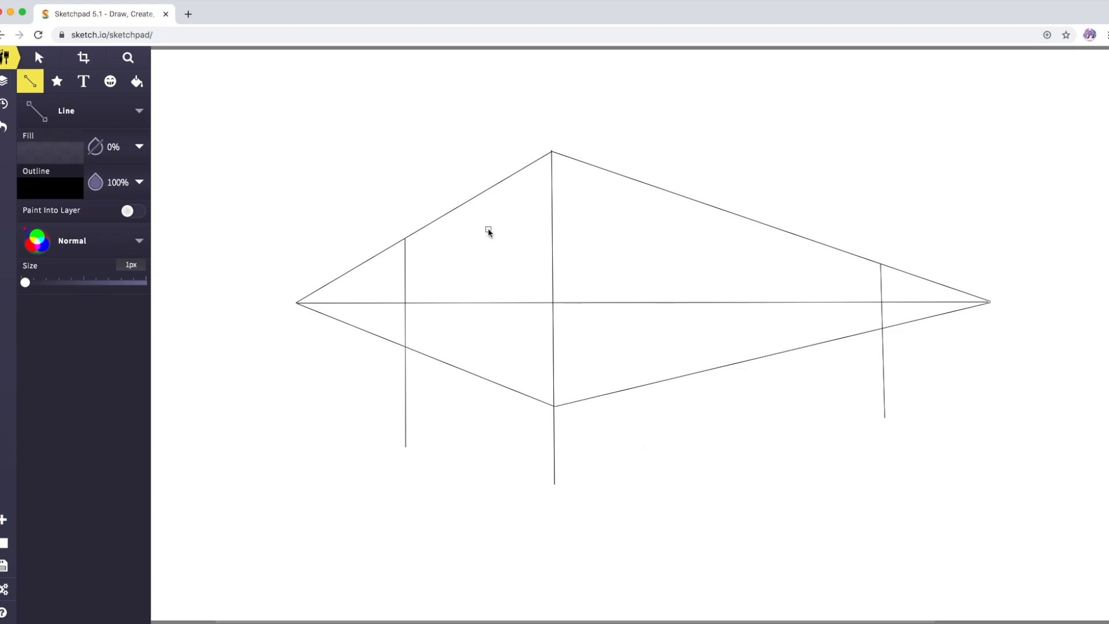
Step: Draw a second pair of lines from just below the top of the central vertical to both horizon ends
scroll(552, 171, right, 1)
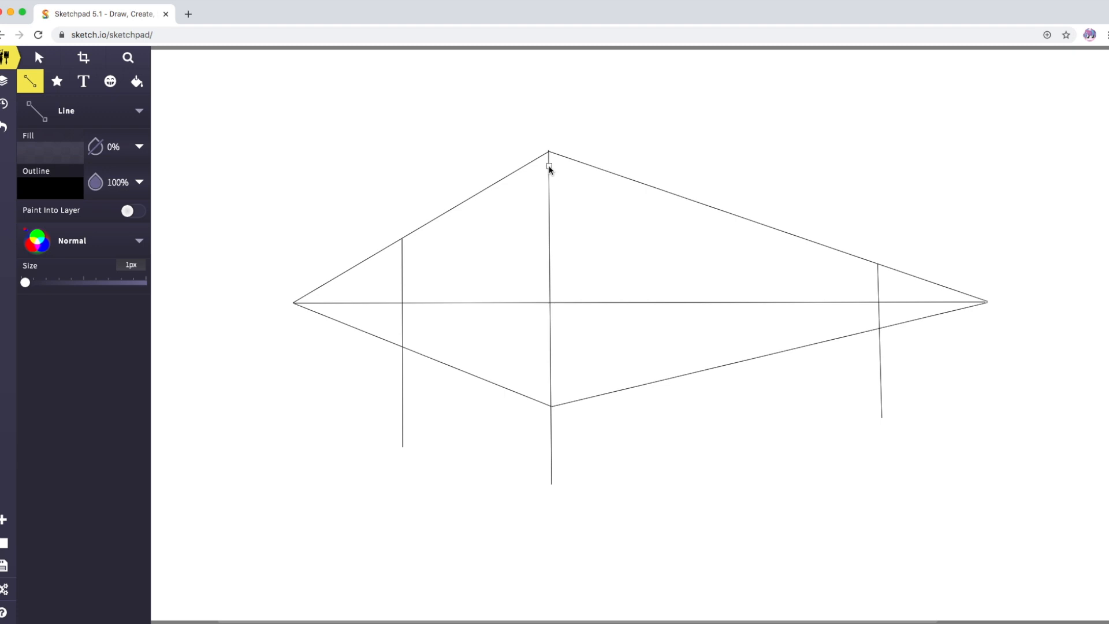
click(550, 168)
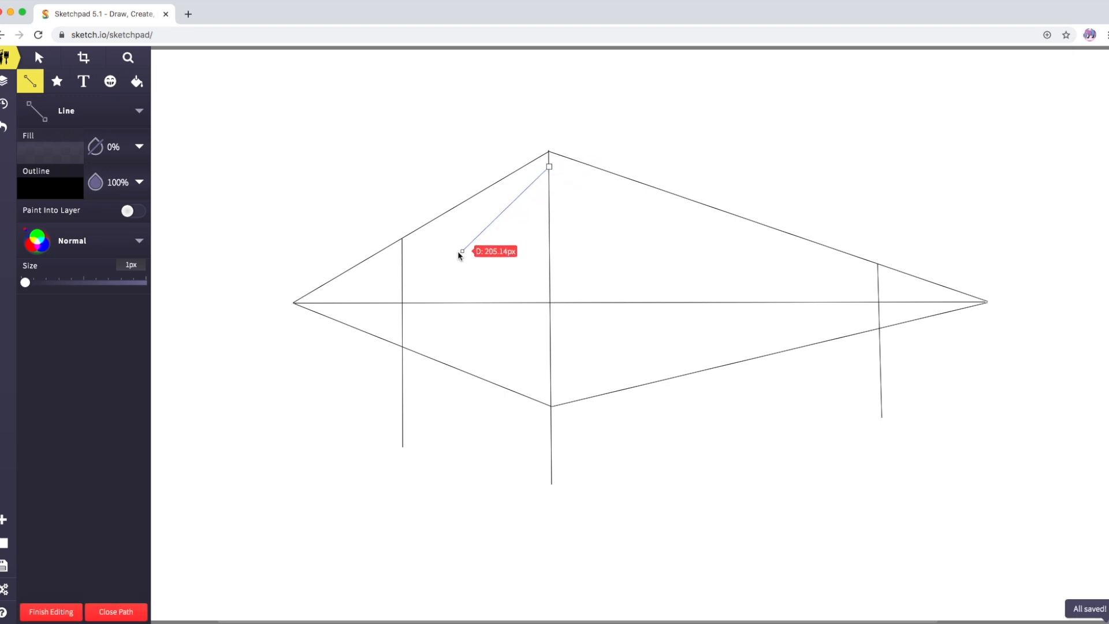
click(294, 305)
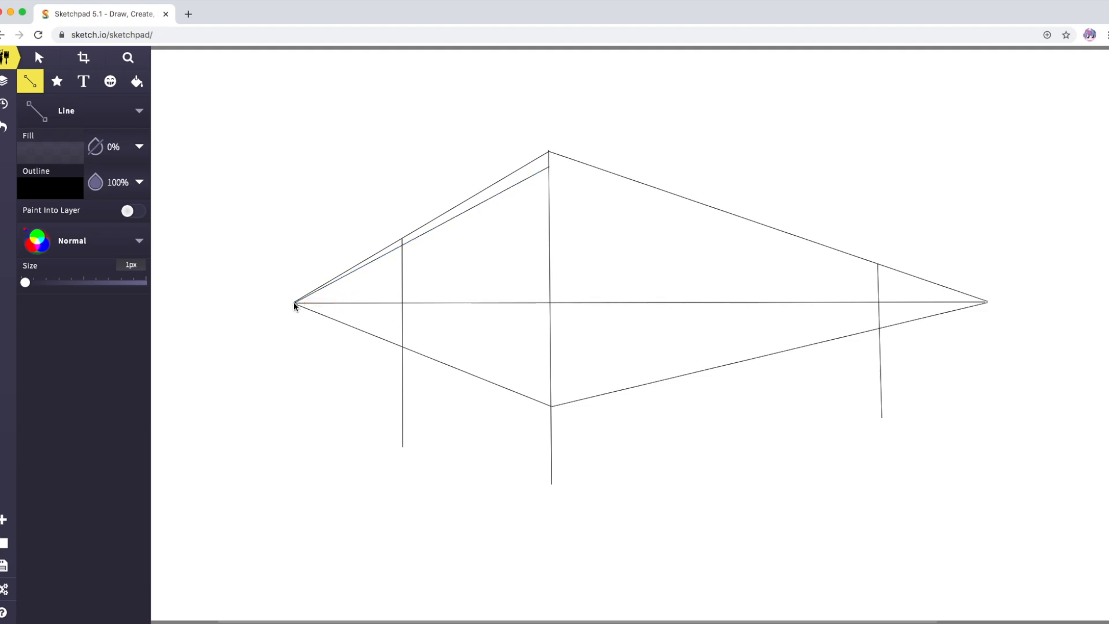
click(549, 169)
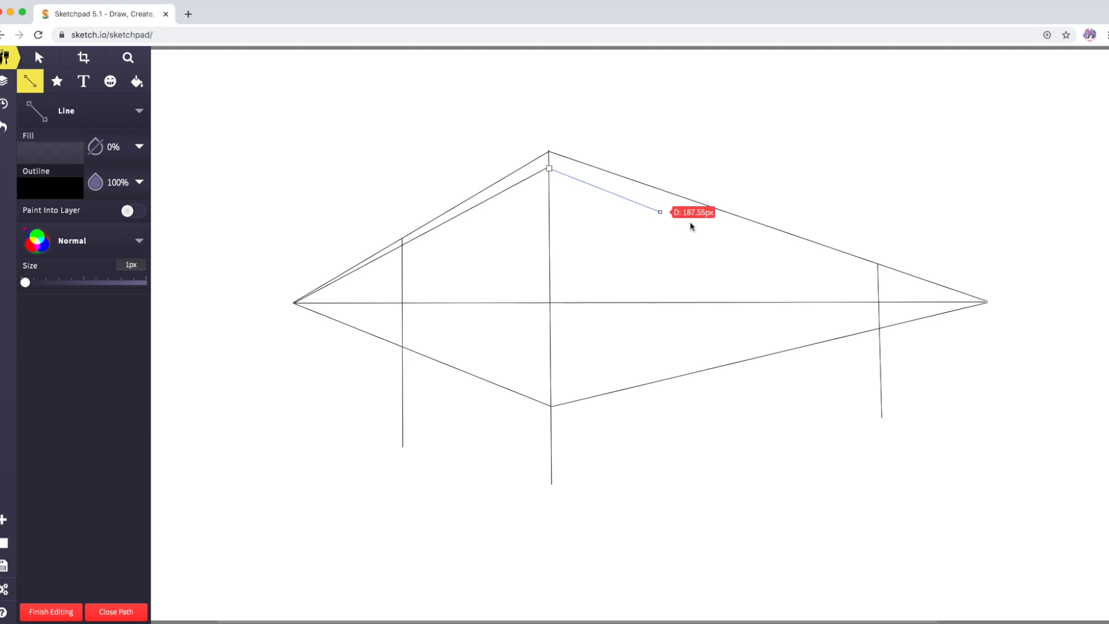
click(987, 302)
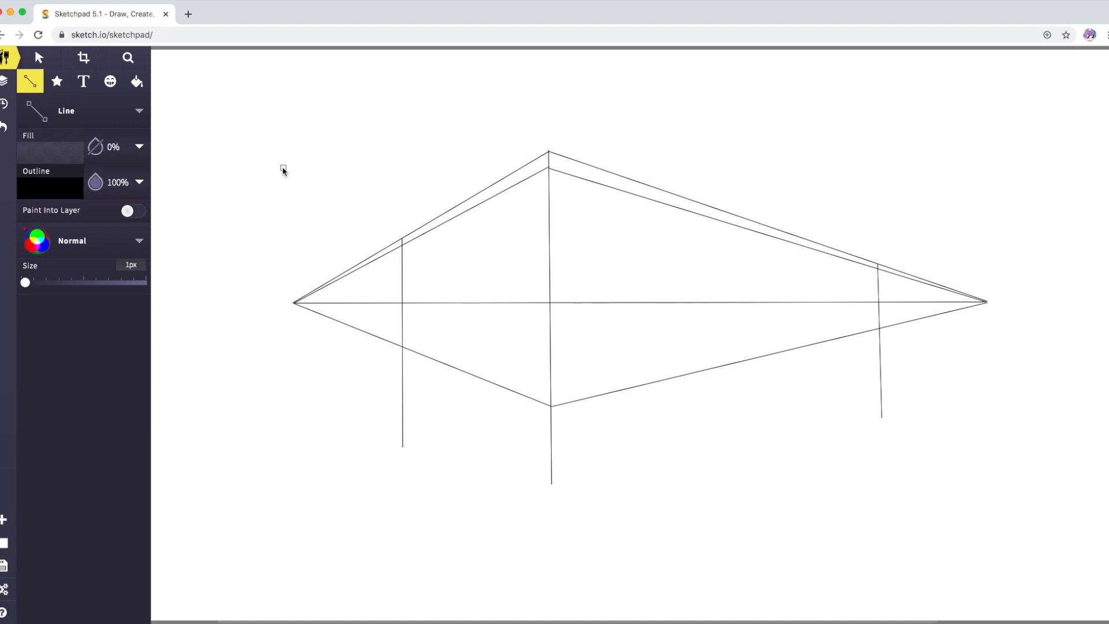
Step: Nudge the inner right sloping line slightly up to meet the inner left line at the central vertical
click(39, 58)
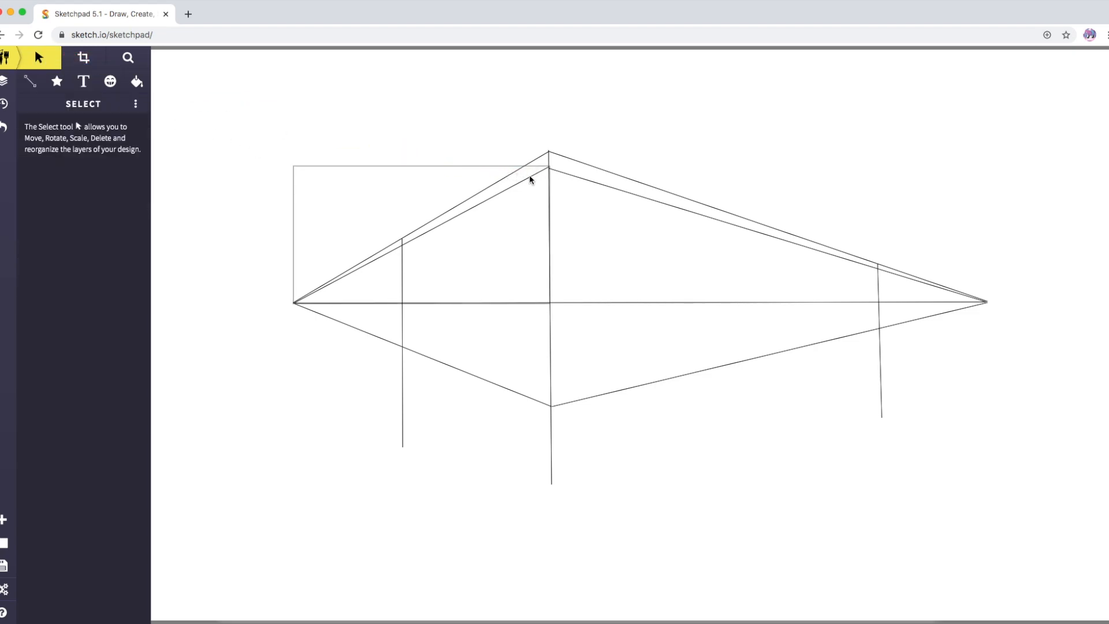
click(569, 175)
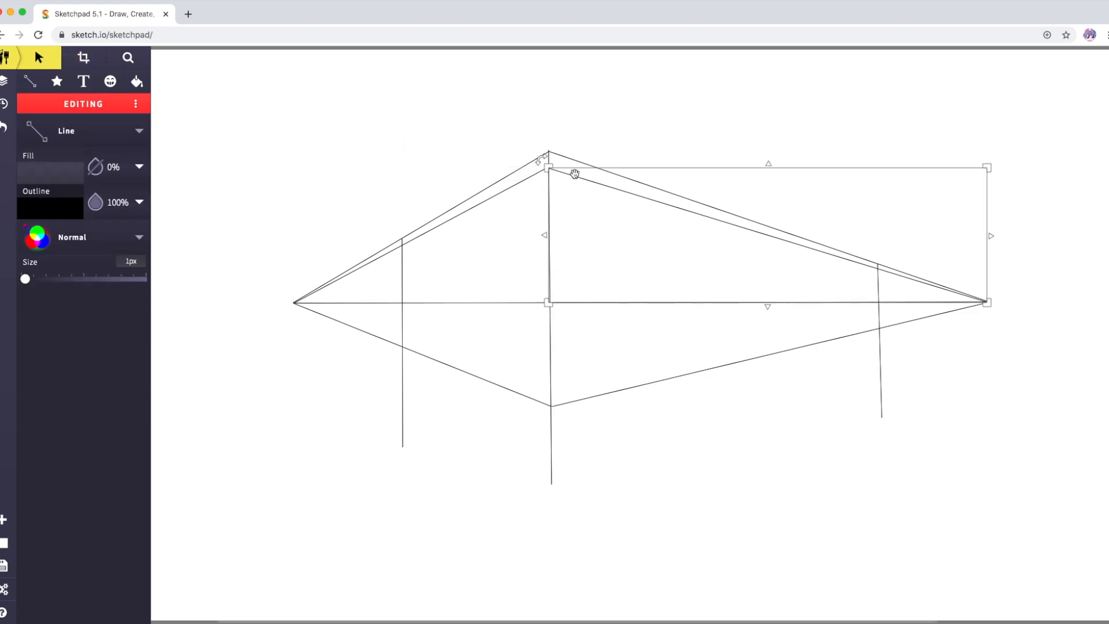
key(Up)
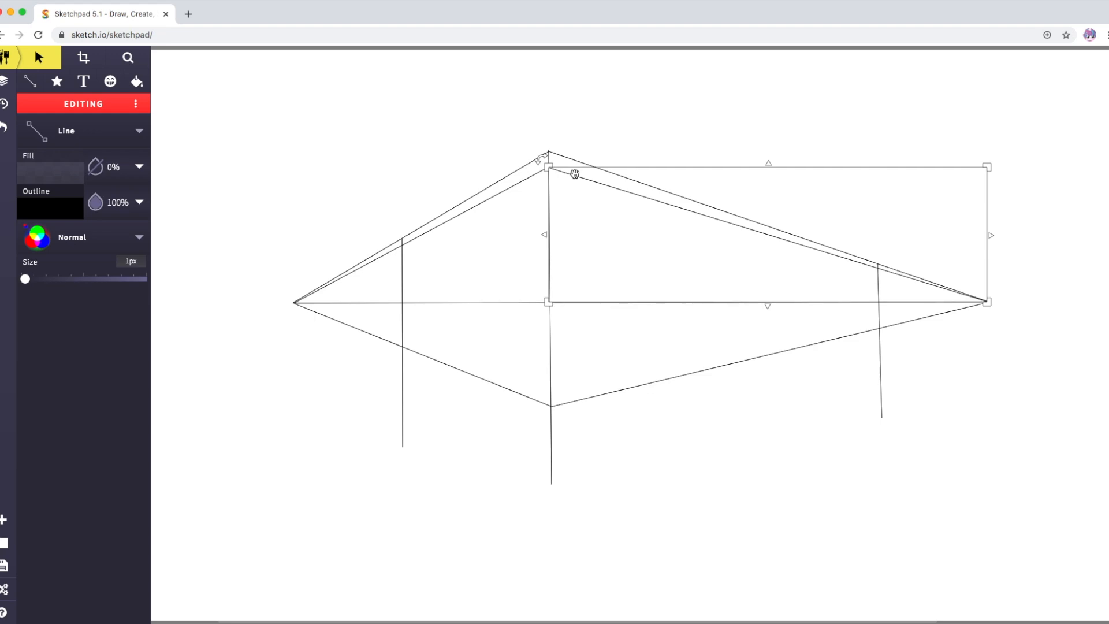
click(324, 121)
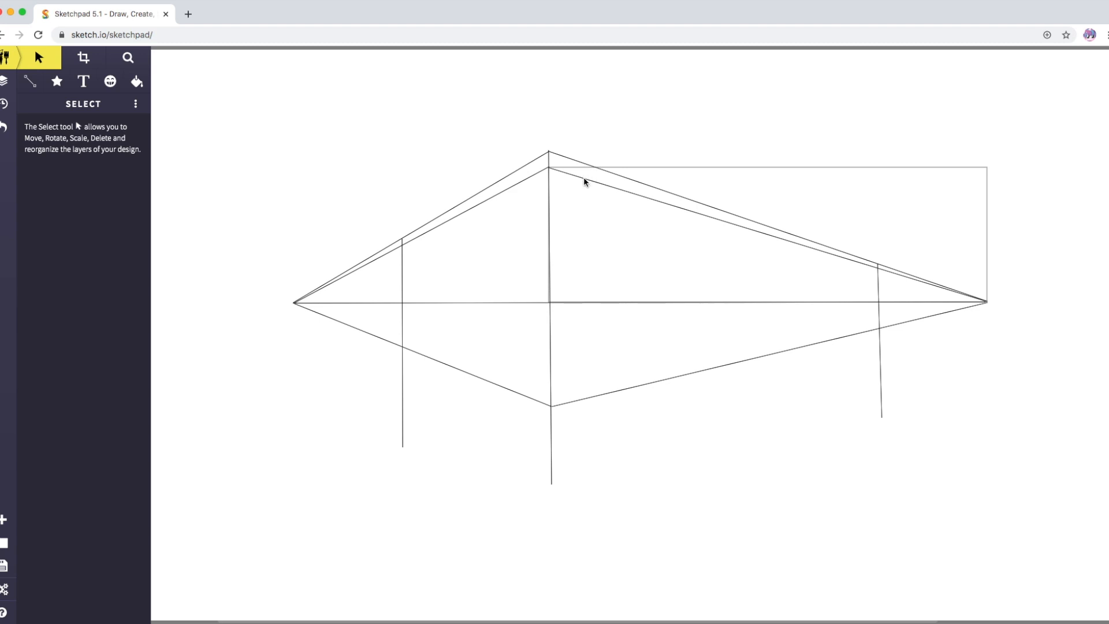
click(584, 181)
key(Up)
click(324, 110)
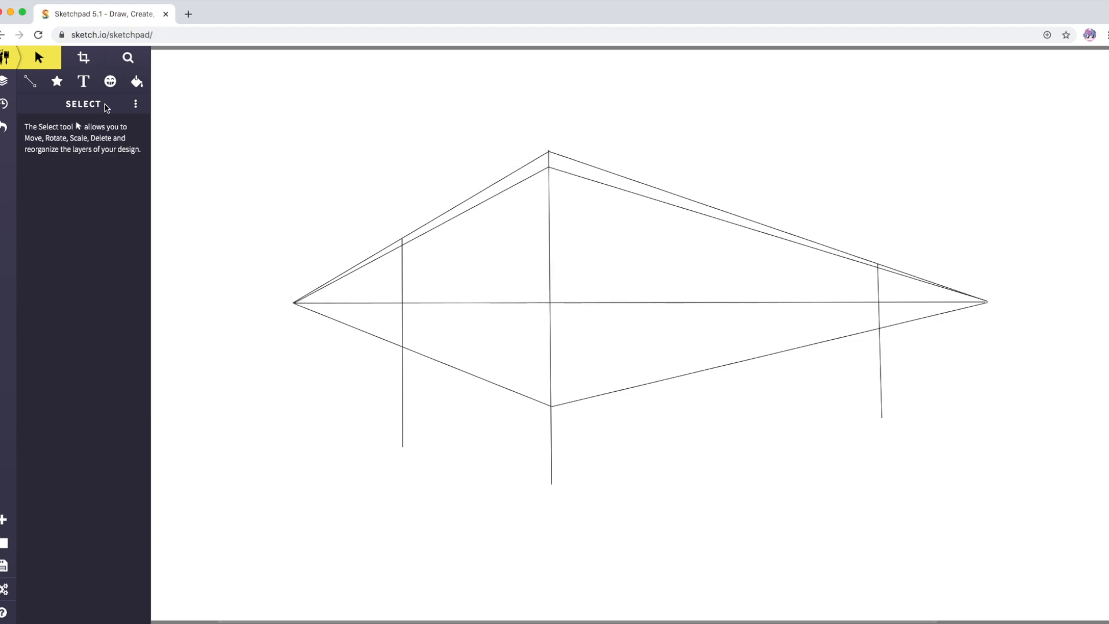
Step: Draw a third pair of lines from about midway between the central vertical's top and the horizon to both horizon ends
click(34, 85)
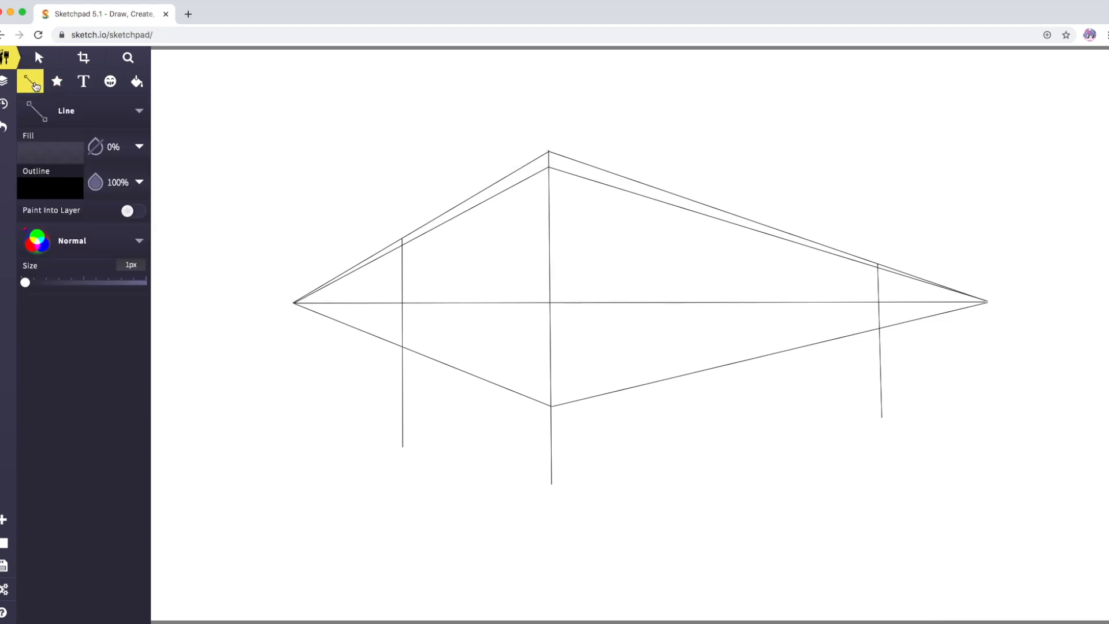
click(39, 114)
click(183, 228)
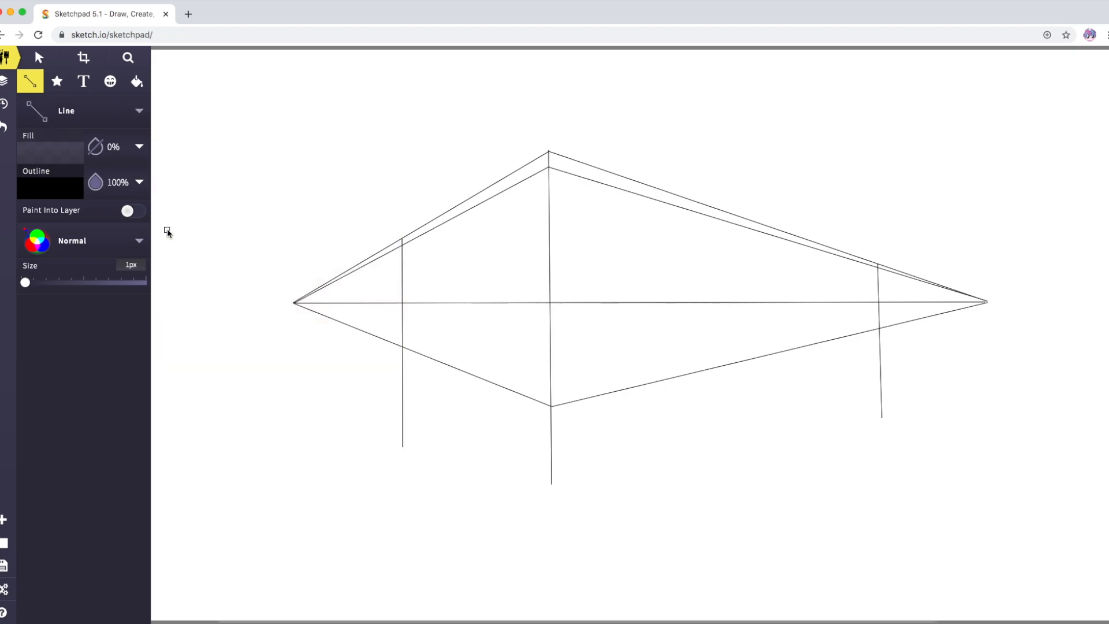
click(549, 220)
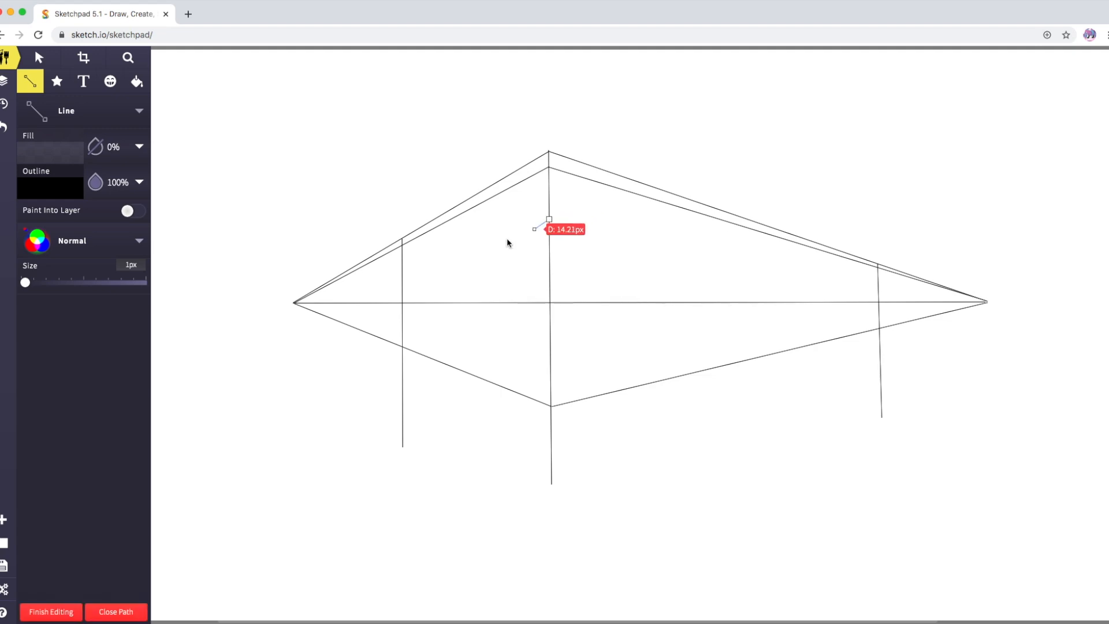
click(293, 303)
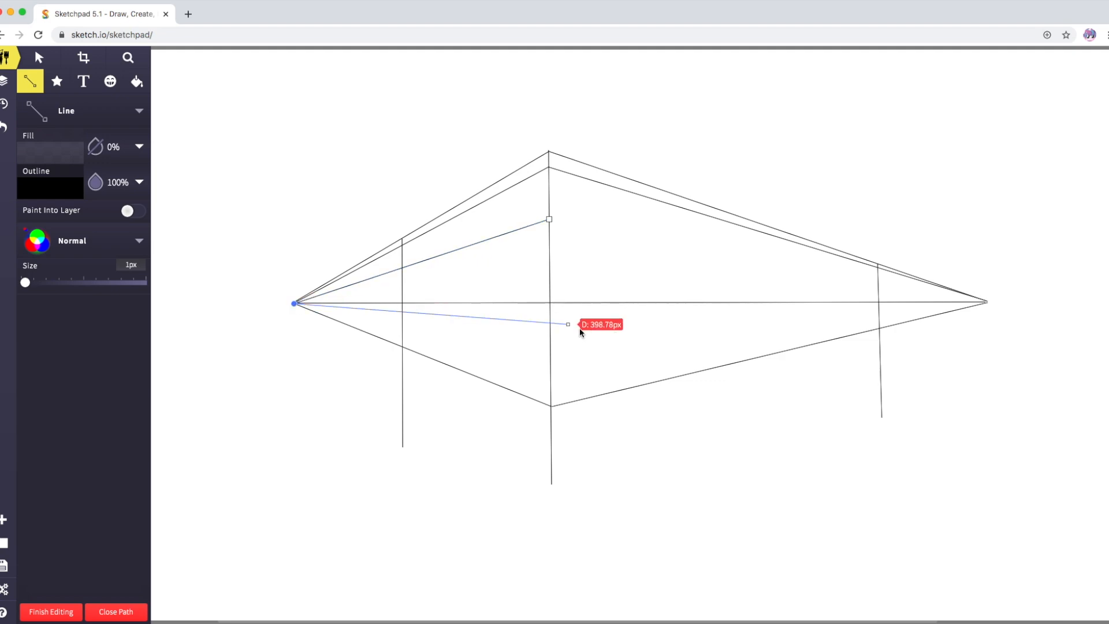
click(295, 305)
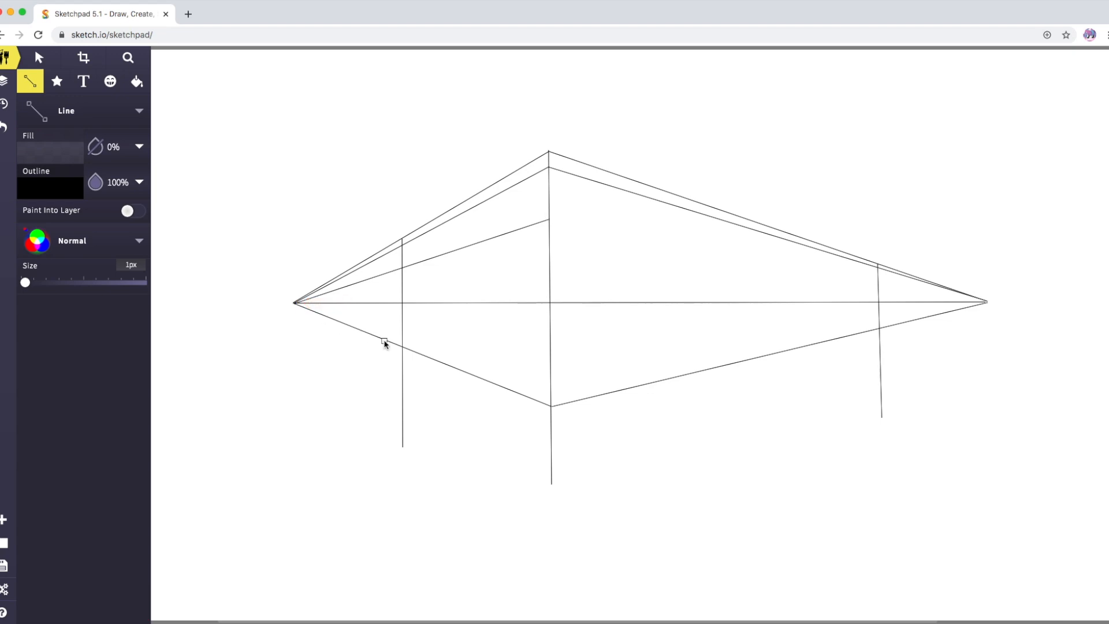
click(549, 222)
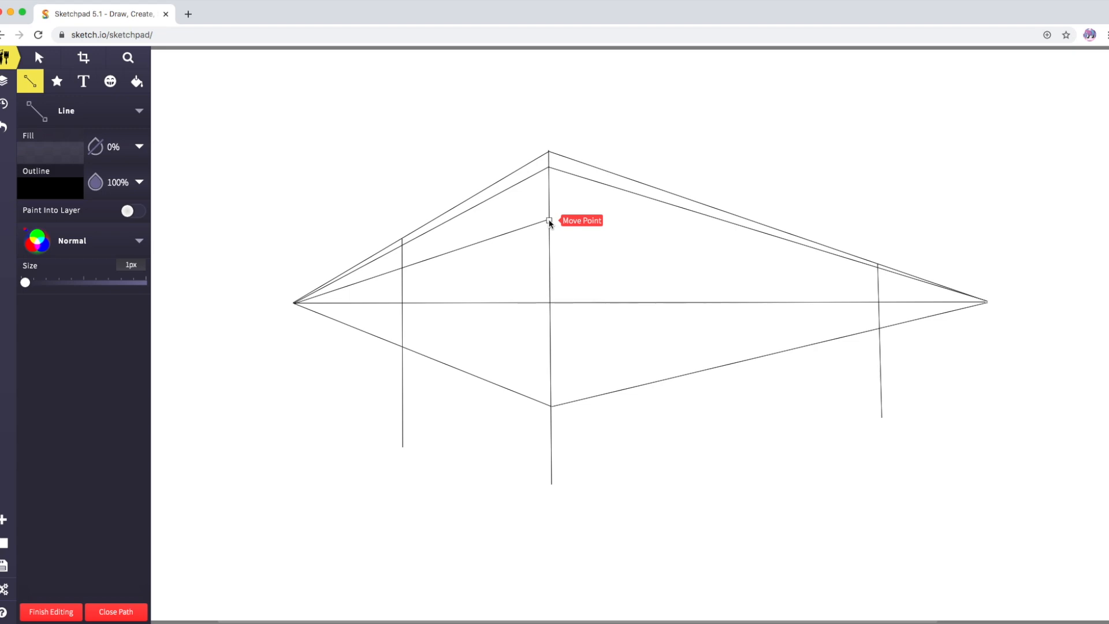
double_click(987, 302)
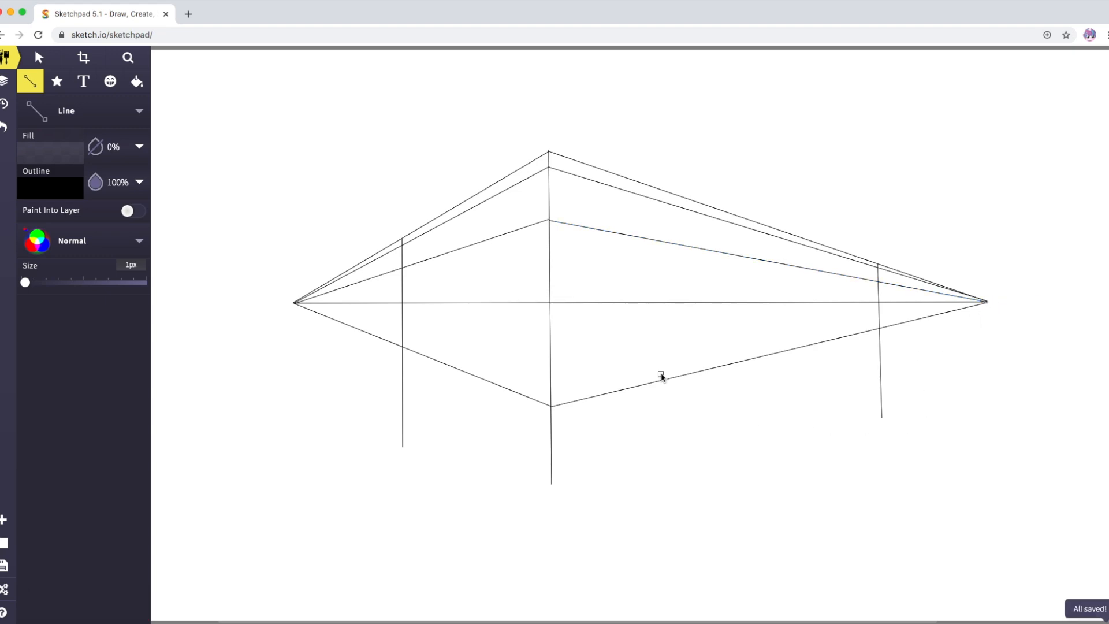
Step: Nudge the lowest right sloping line above the horizon slightly up to meet its left counterpart at the central vertical
click(39, 58)
click(565, 245)
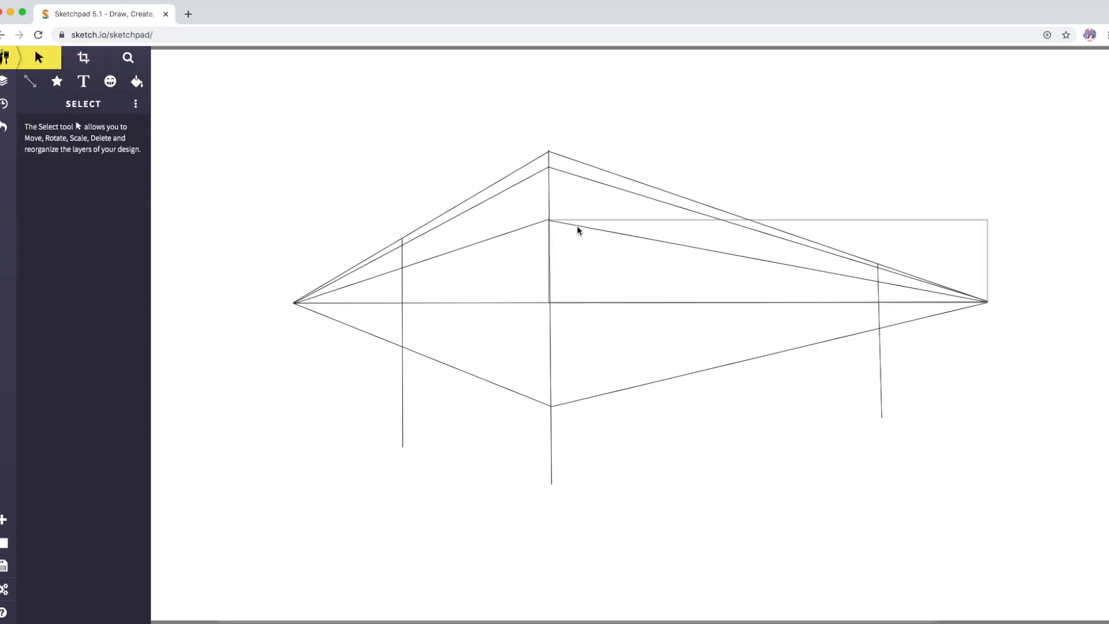
click(578, 229)
drag(578, 229, 577, 228)
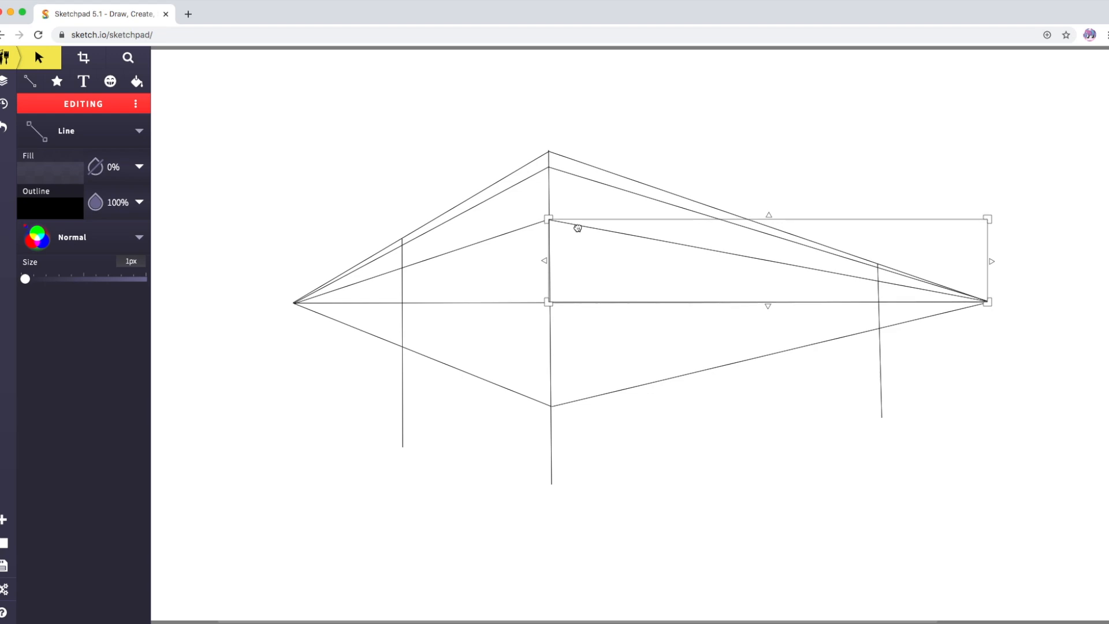
click(202, 111)
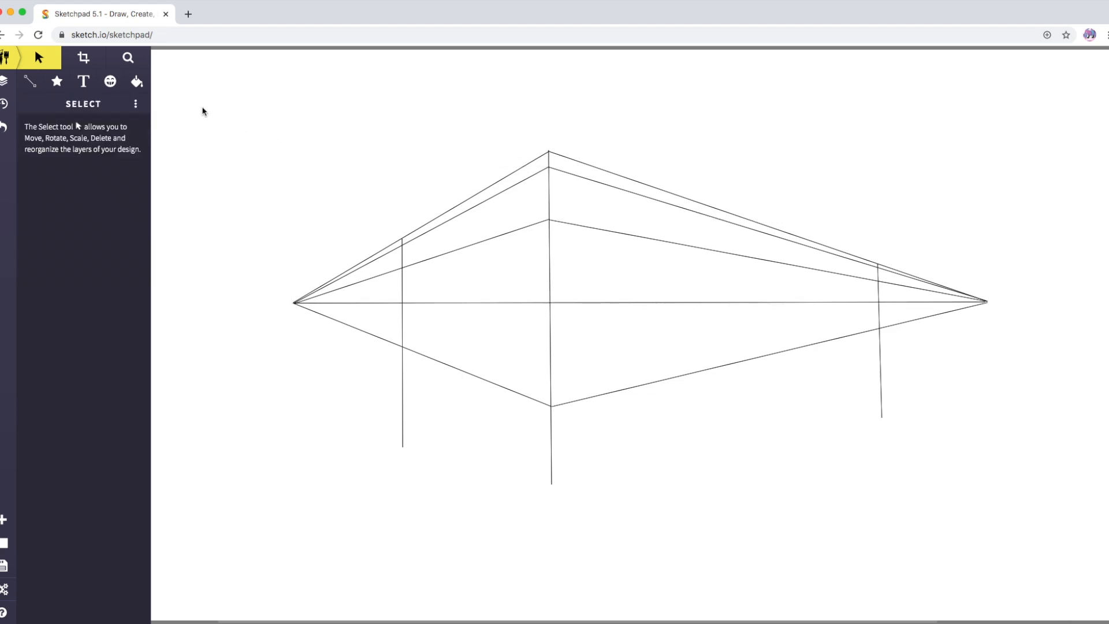
click(593, 228)
key(Up)
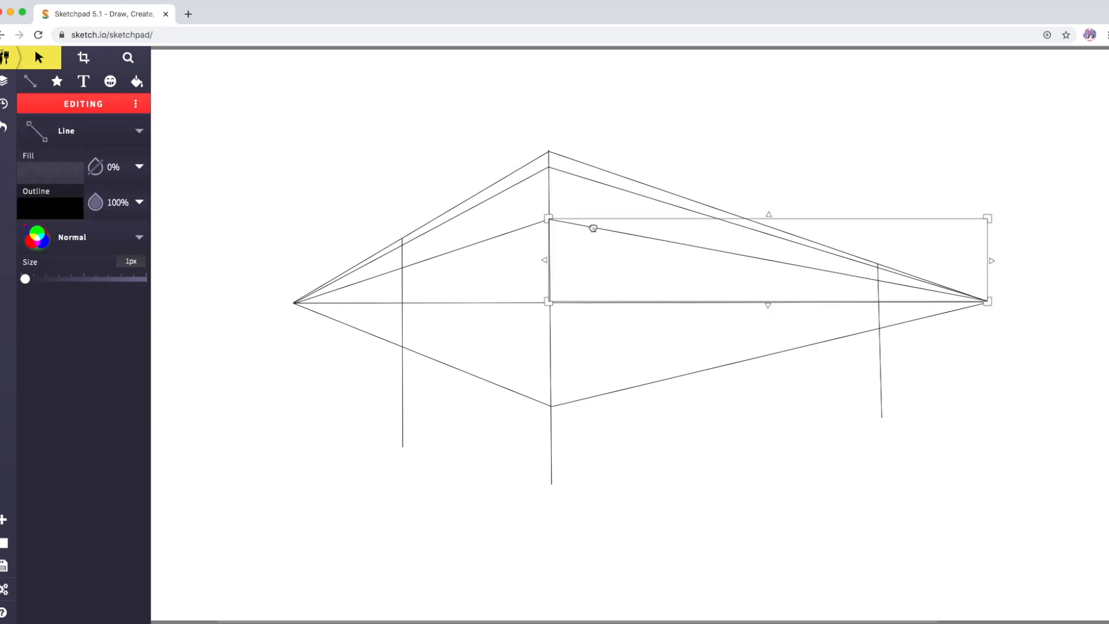
click(233, 105)
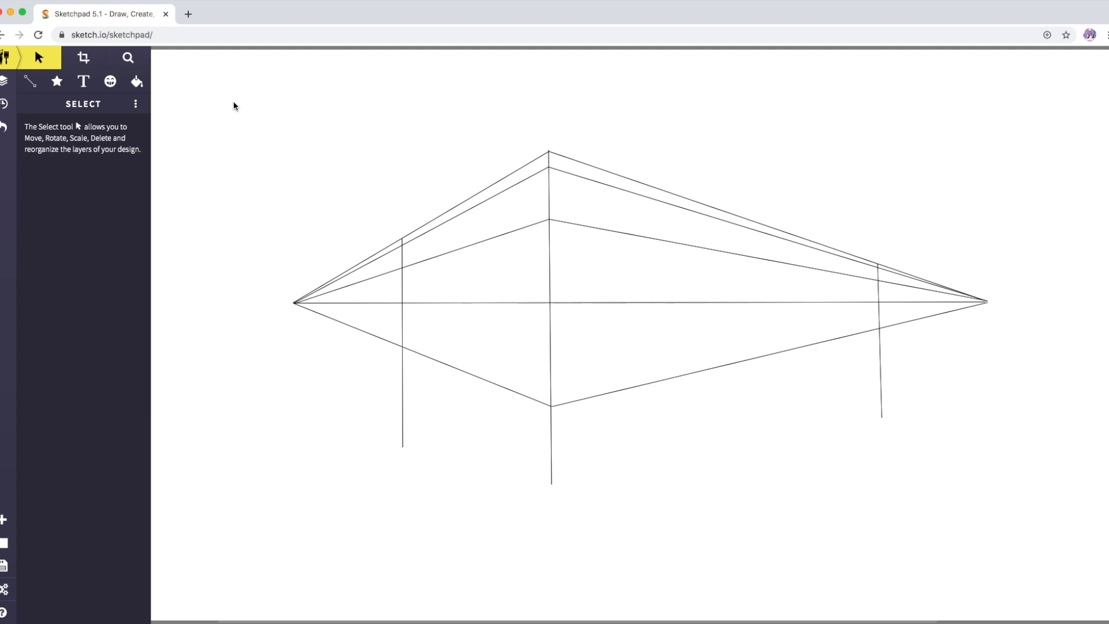
Step: Draw a fourth pair of lines from a point just below the second pair's peak on the central vertical to both horizon ends
click(33, 84)
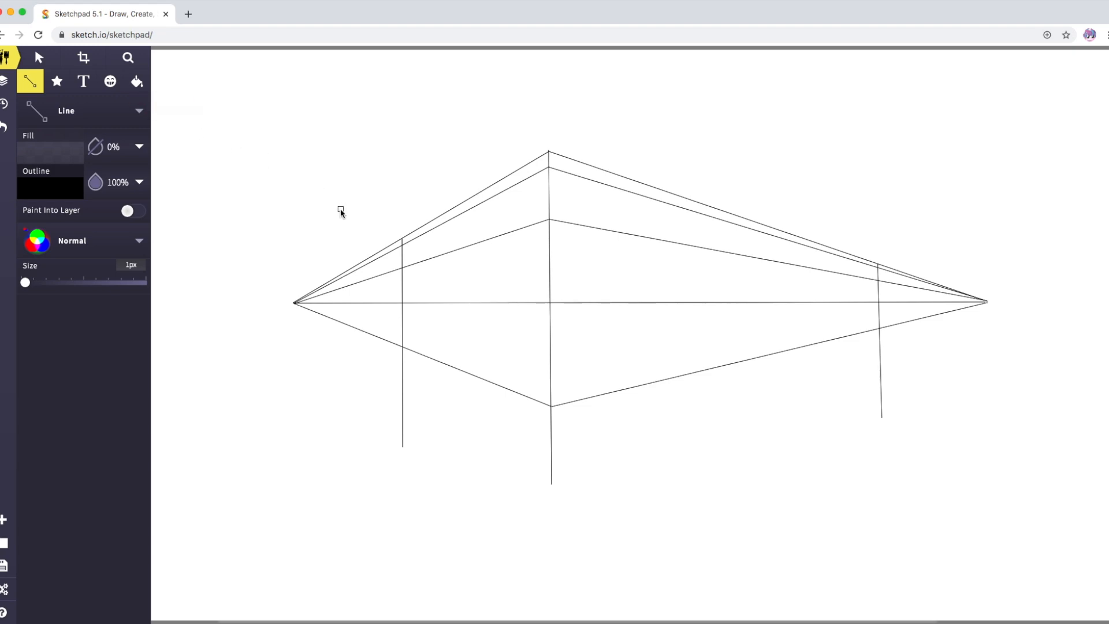
click(550, 178)
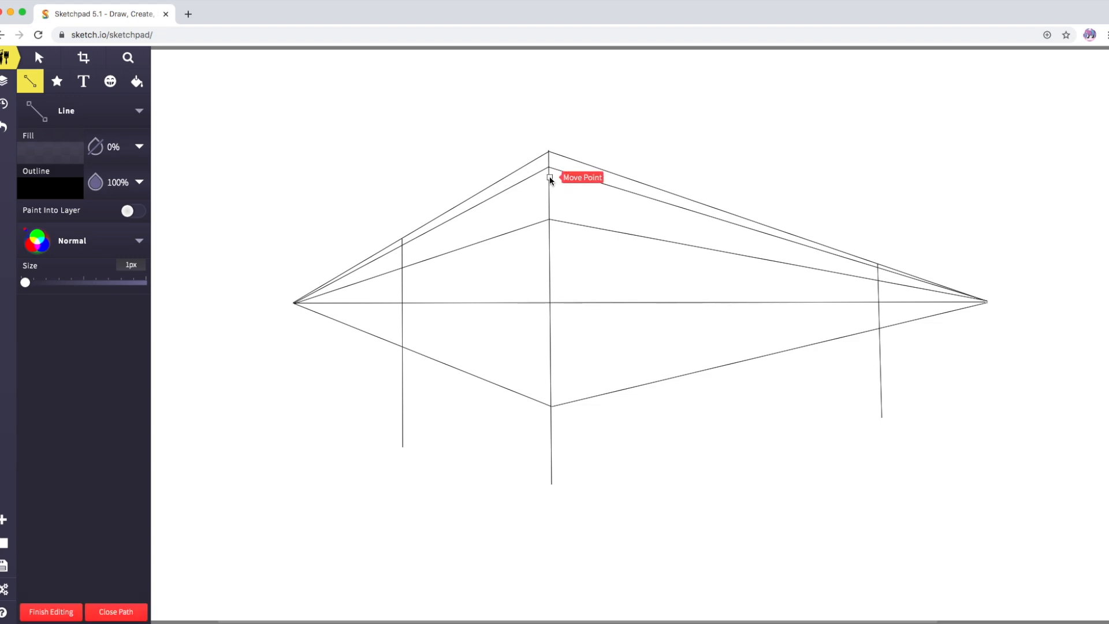
double_click(987, 302)
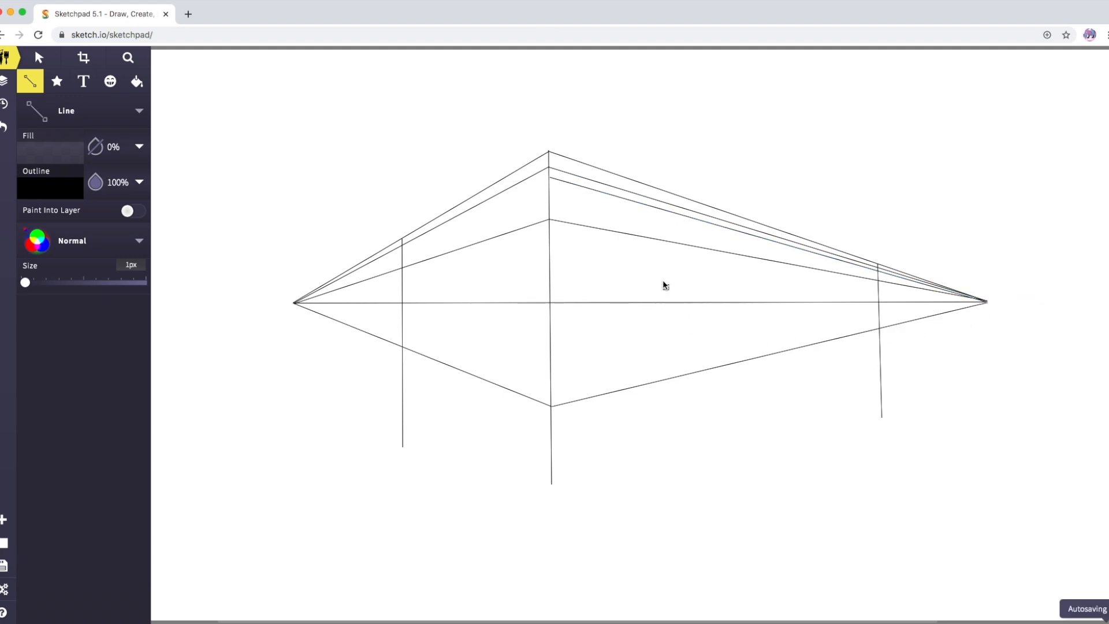
click(549, 178)
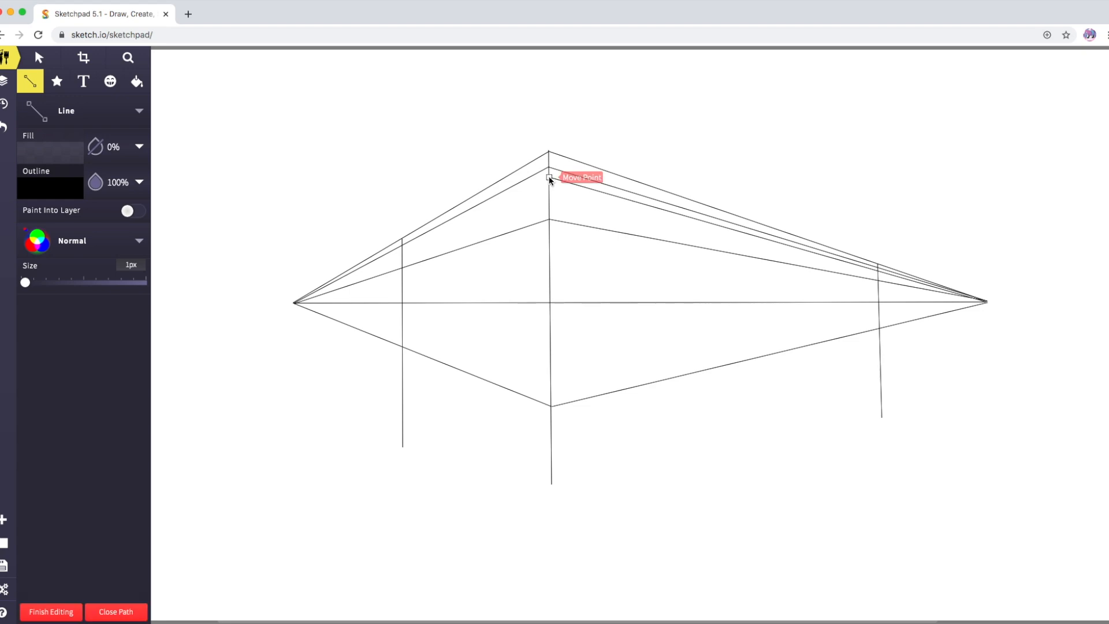
double_click(293, 303)
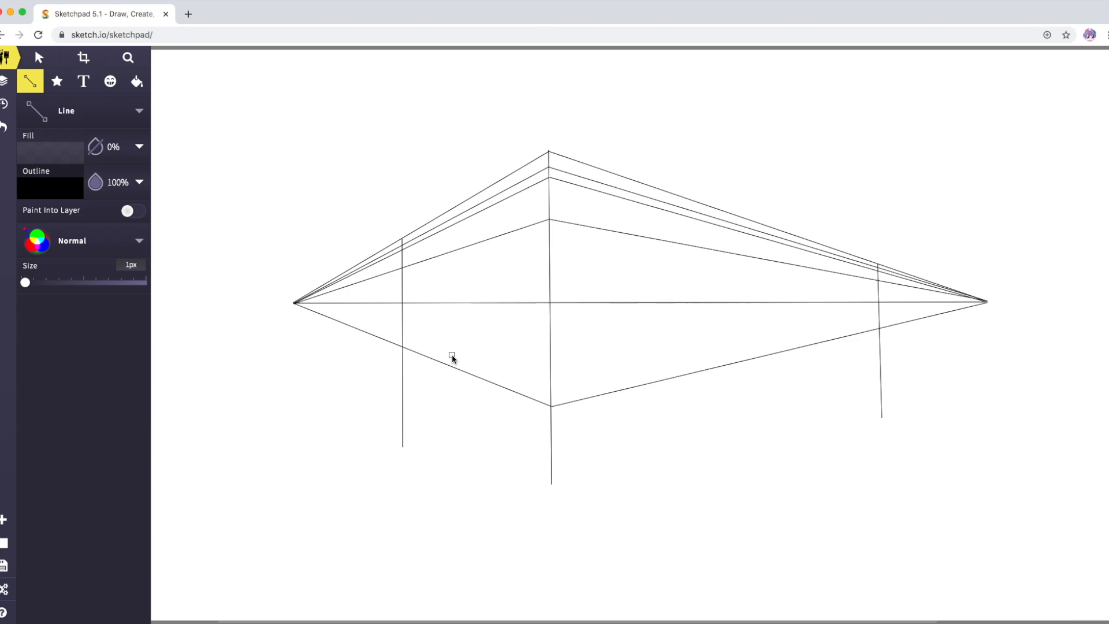
Step: Draw a fifth pair of lines from just above the lowest upper pair's peak on the central vertical to both horizon ends
click(550, 213)
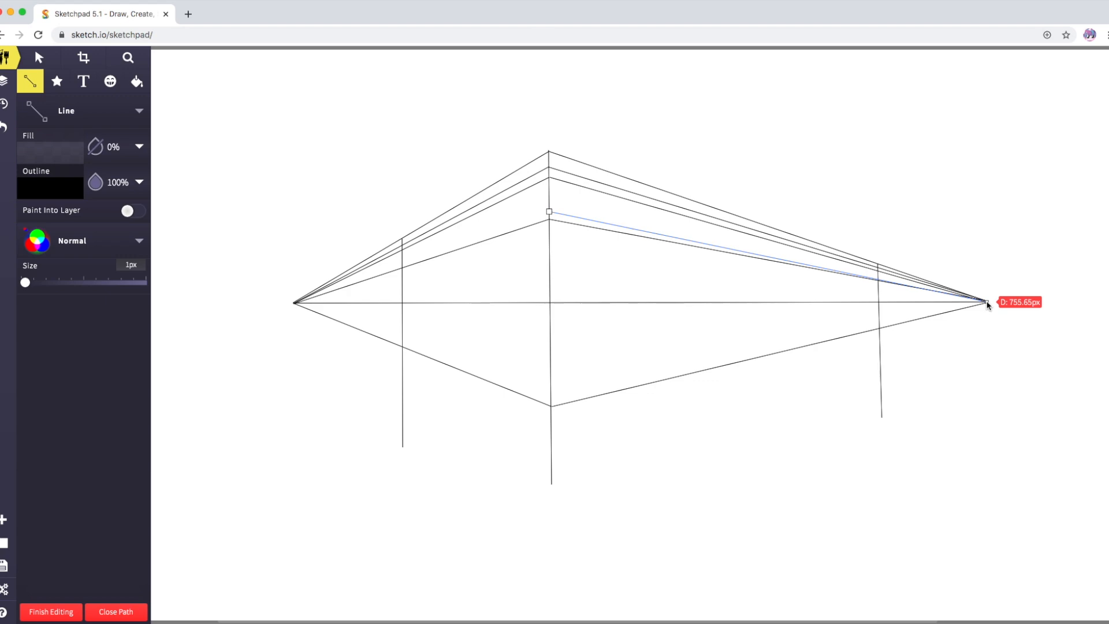
click(987, 301)
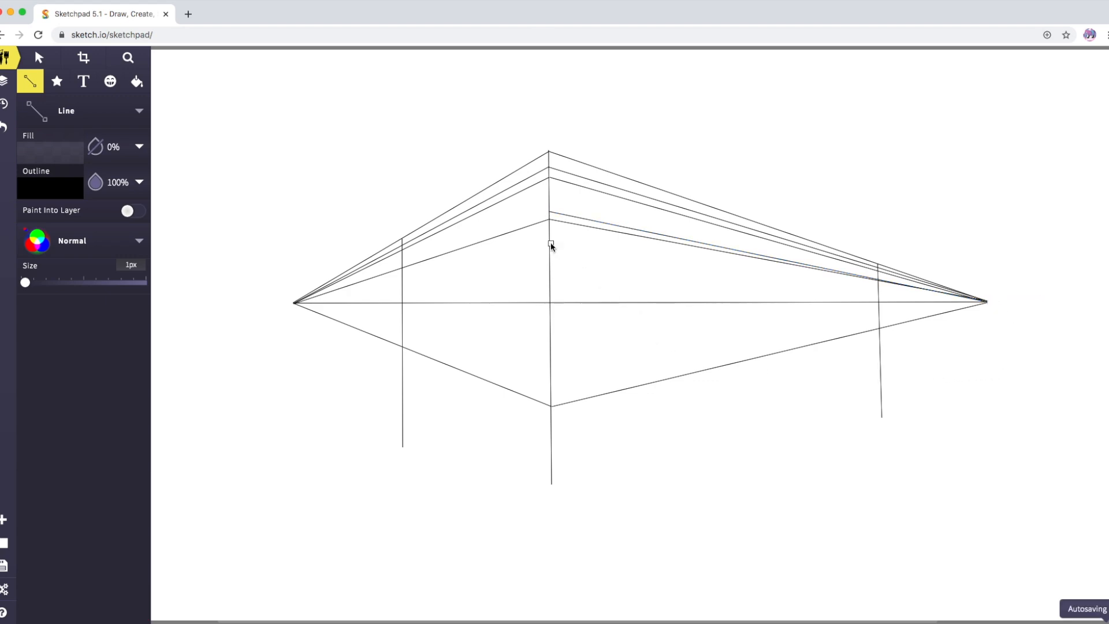
click(550, 213)
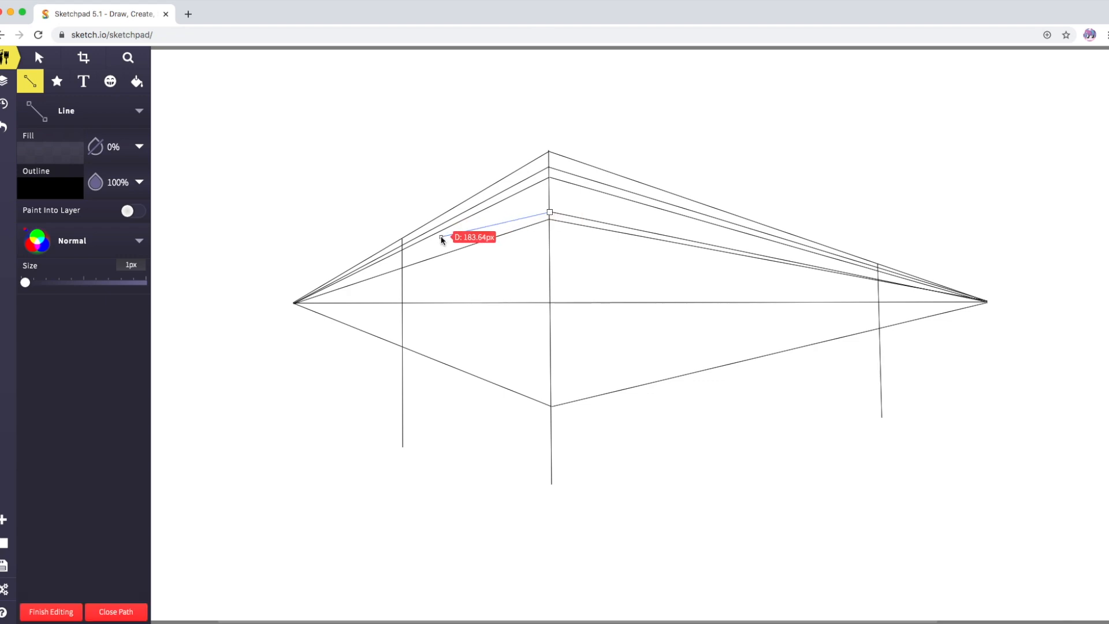
click(294, 304)
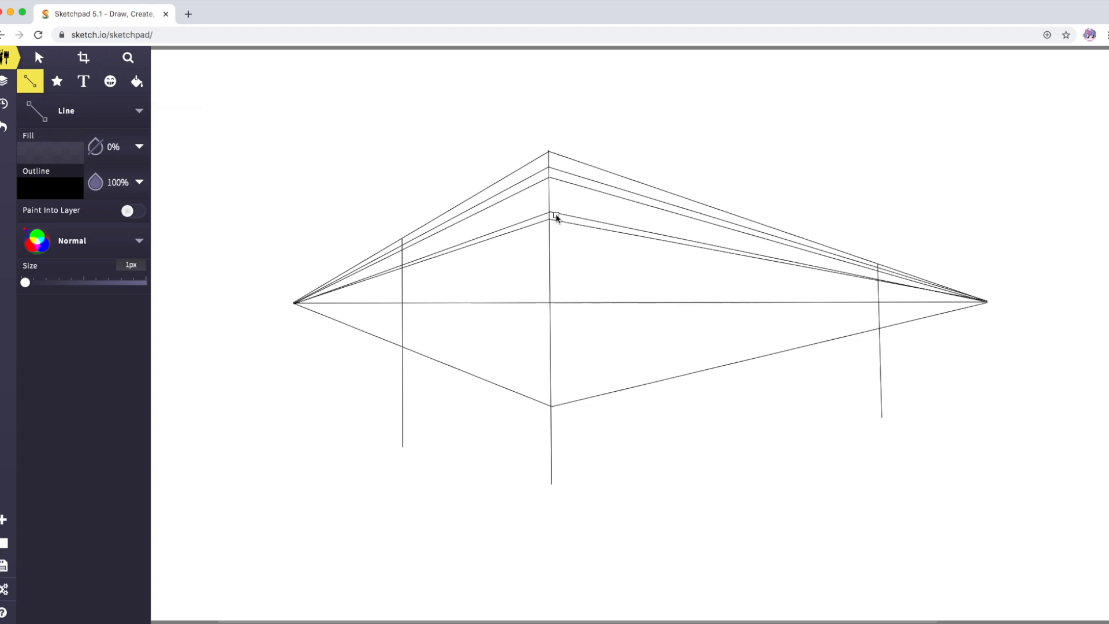
Step: Try to nudge the lowest left sloping line above the horizon slightly up
click(40, 58)
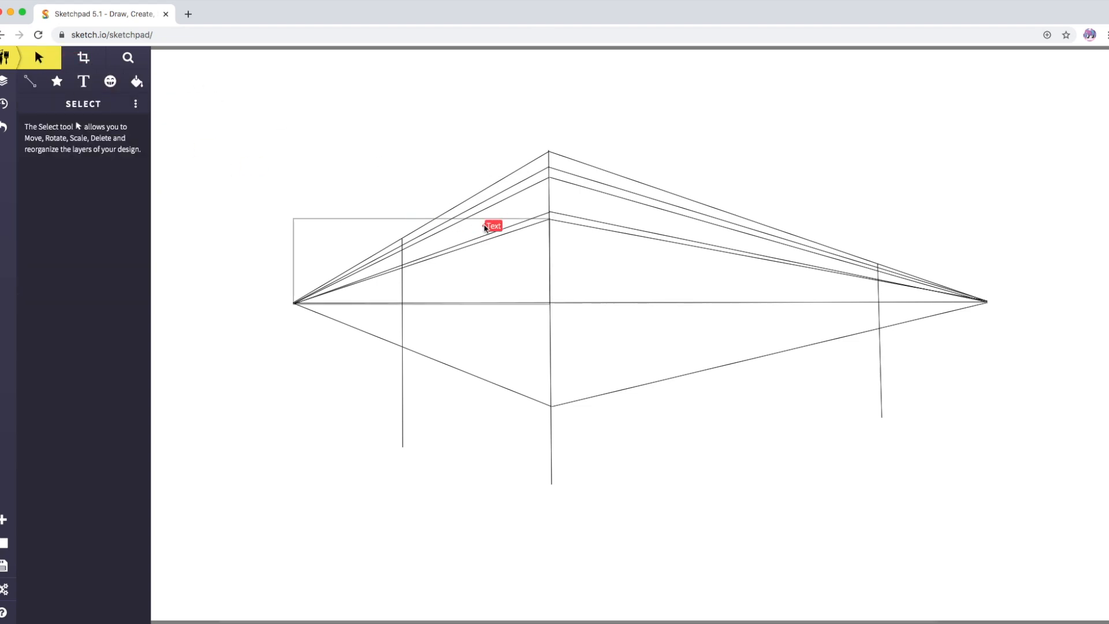
click(515, 227)
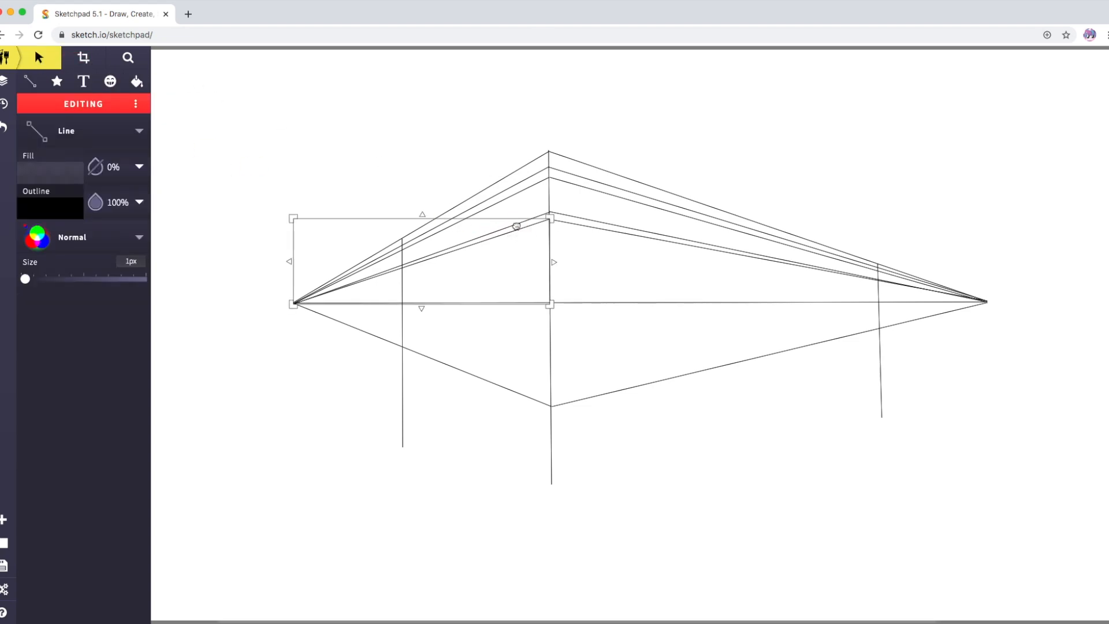
key(Up)
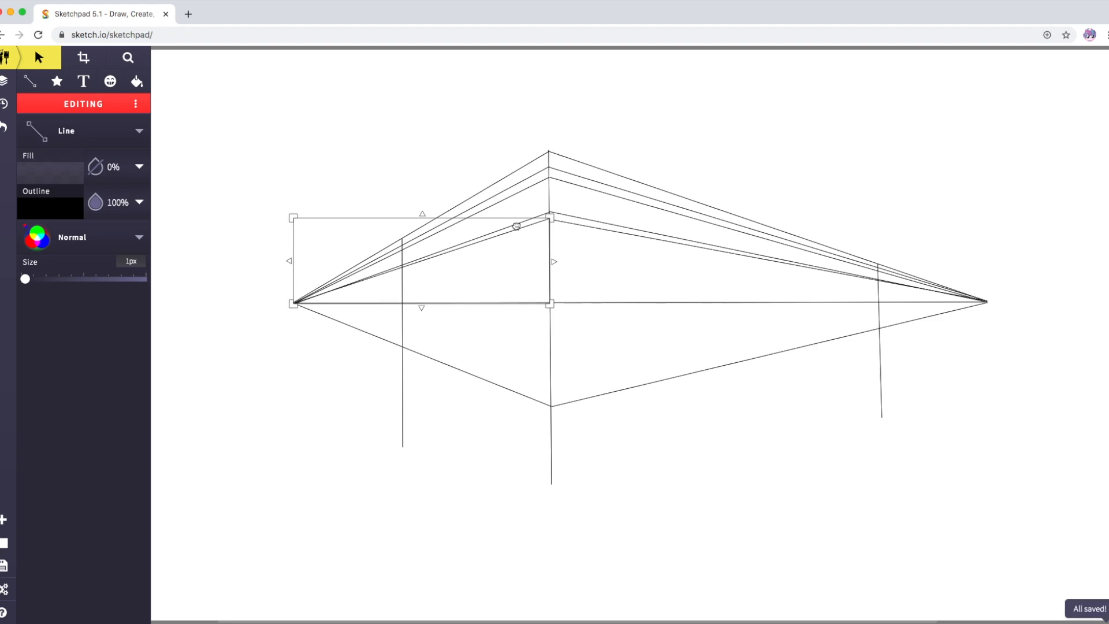
click(235, 96)
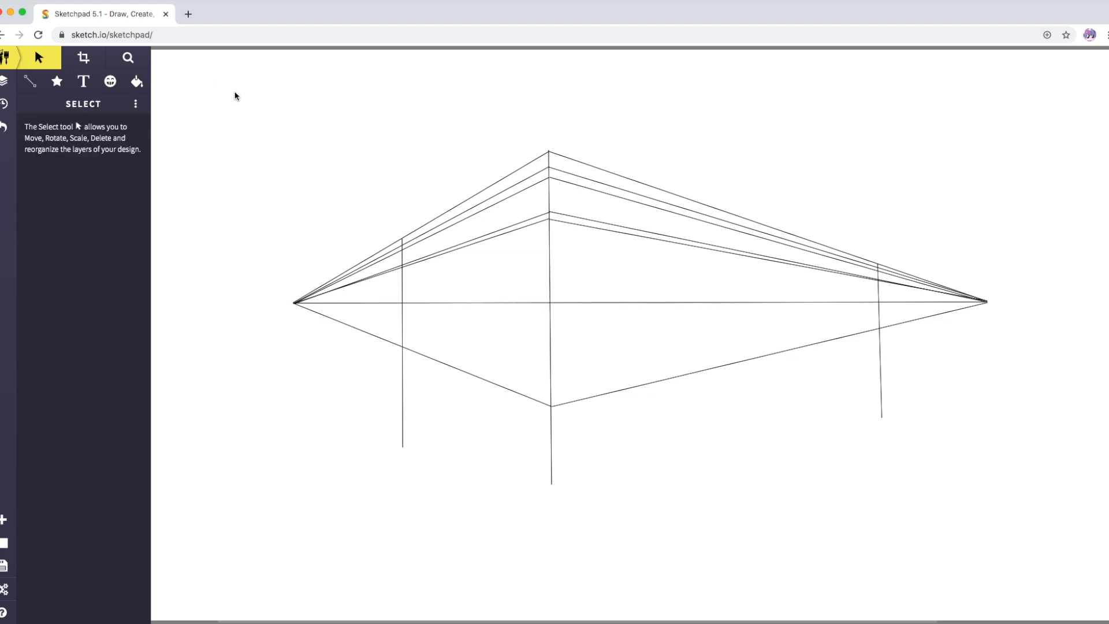
click(7, 130)
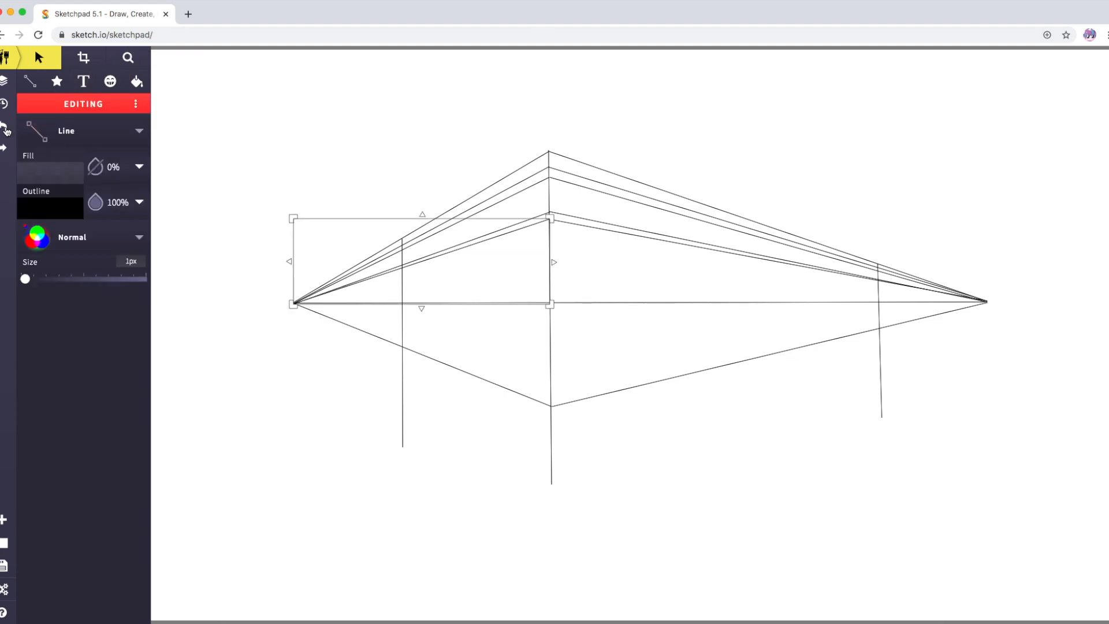
click(292, 126)
Step: Nudge the second-lowest left sloping line above the horizon slightly up to meet its right counterpart at the central vertical
mouse_move(354, 158)
mouse_down()
mouse_move(519, 219)
mouse_move(539, 209)
mouse_up()
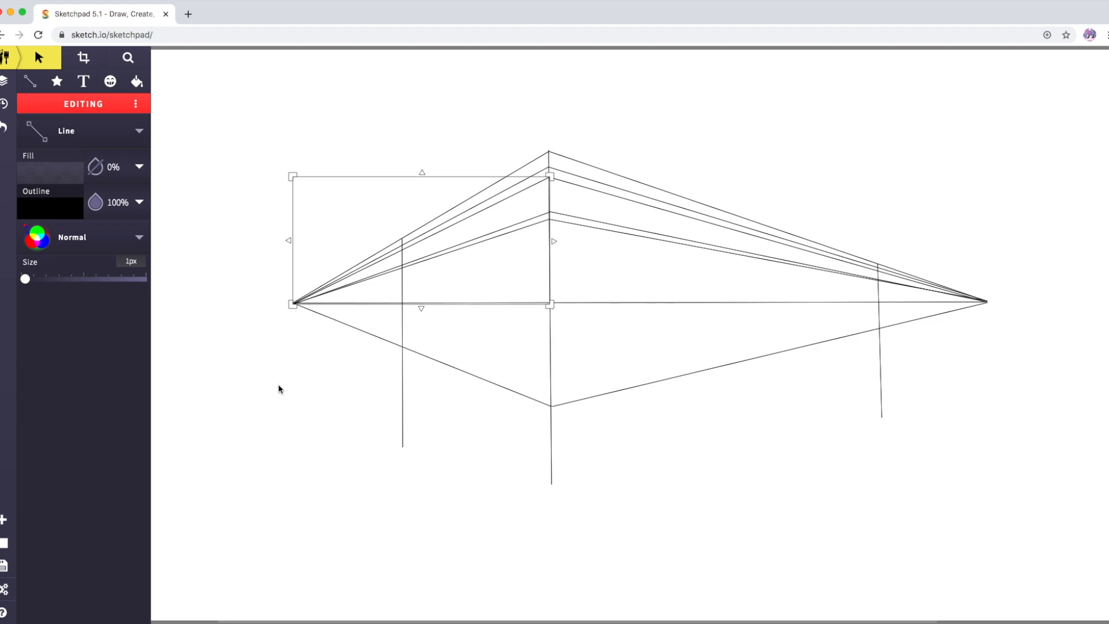
click(223, 169)
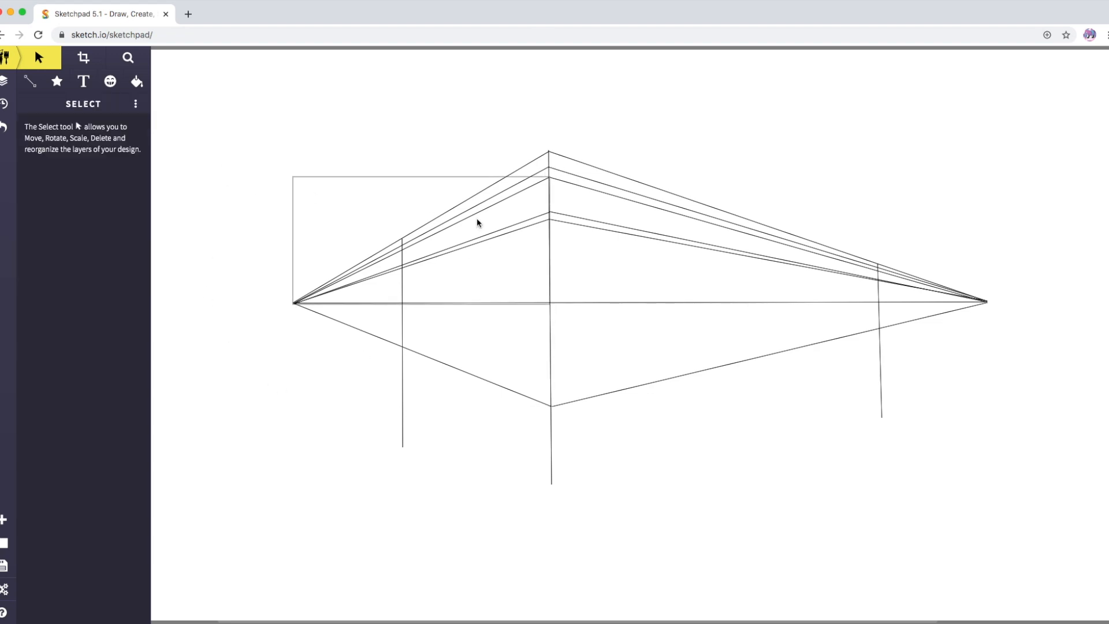
click(549, 216)
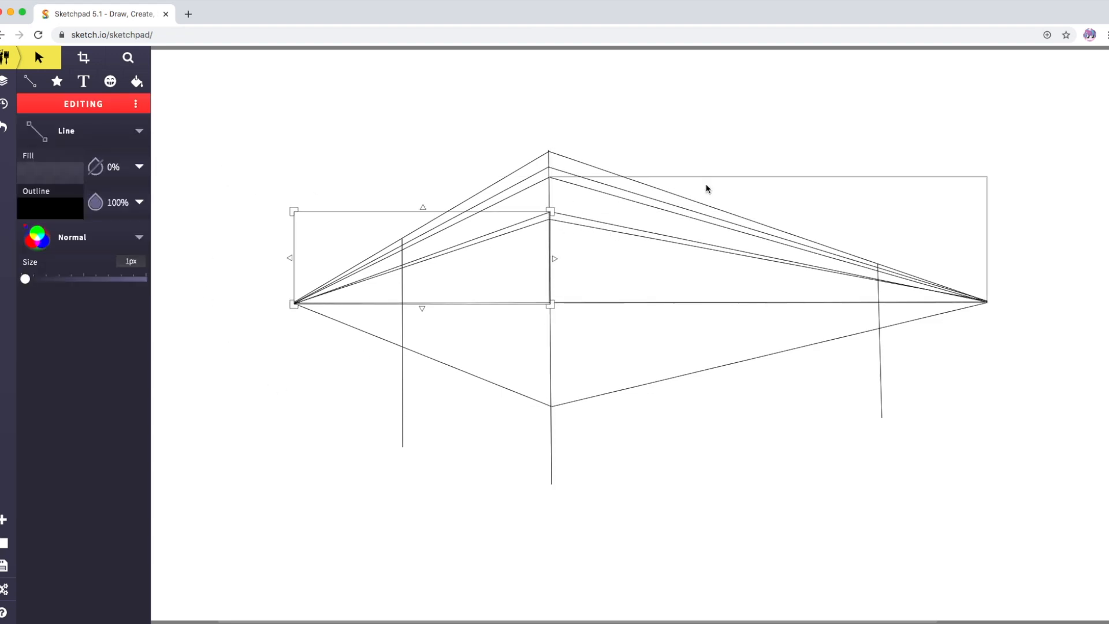
key(Up)
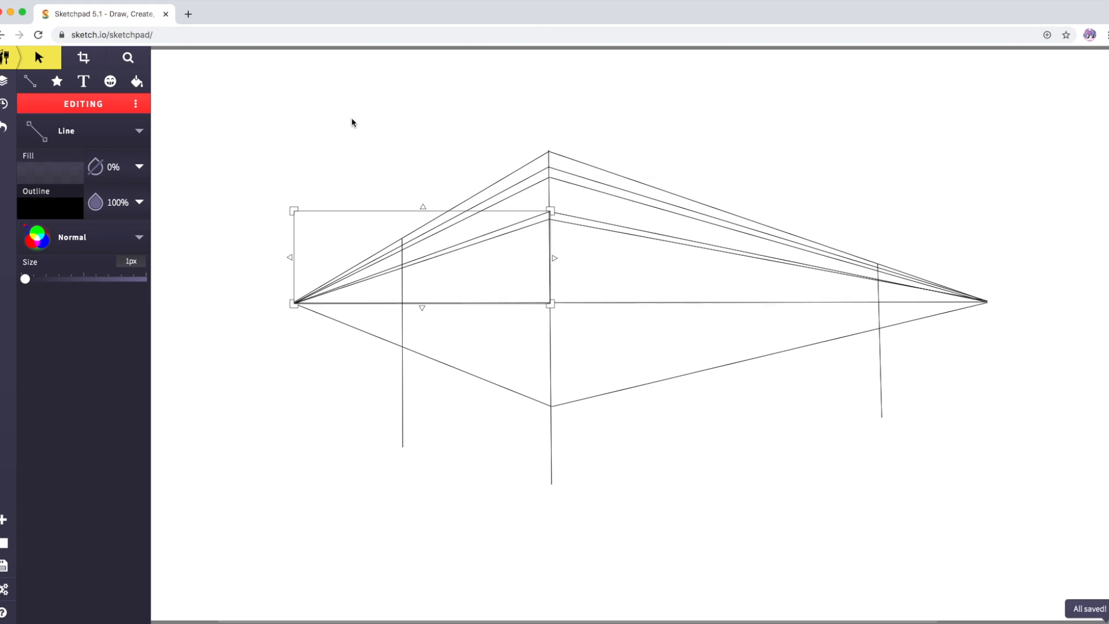
click(320, 123)
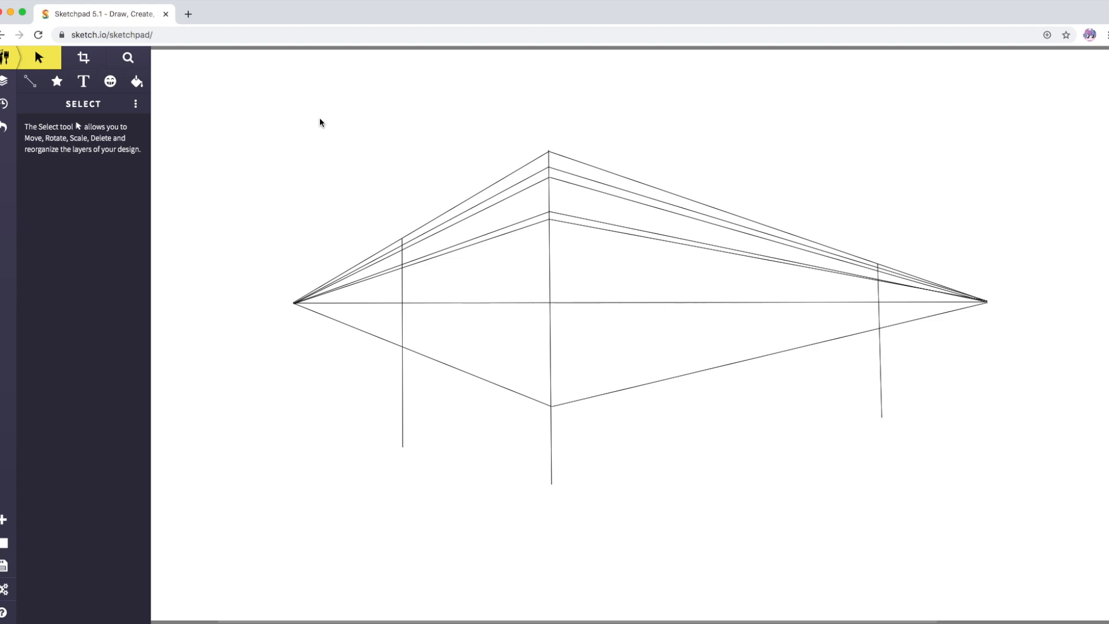
Step: Draw two short verticals, about 54 and 46 px long, between the third and fourth right sloping lines, starting near the central vertical
click(31, 82)
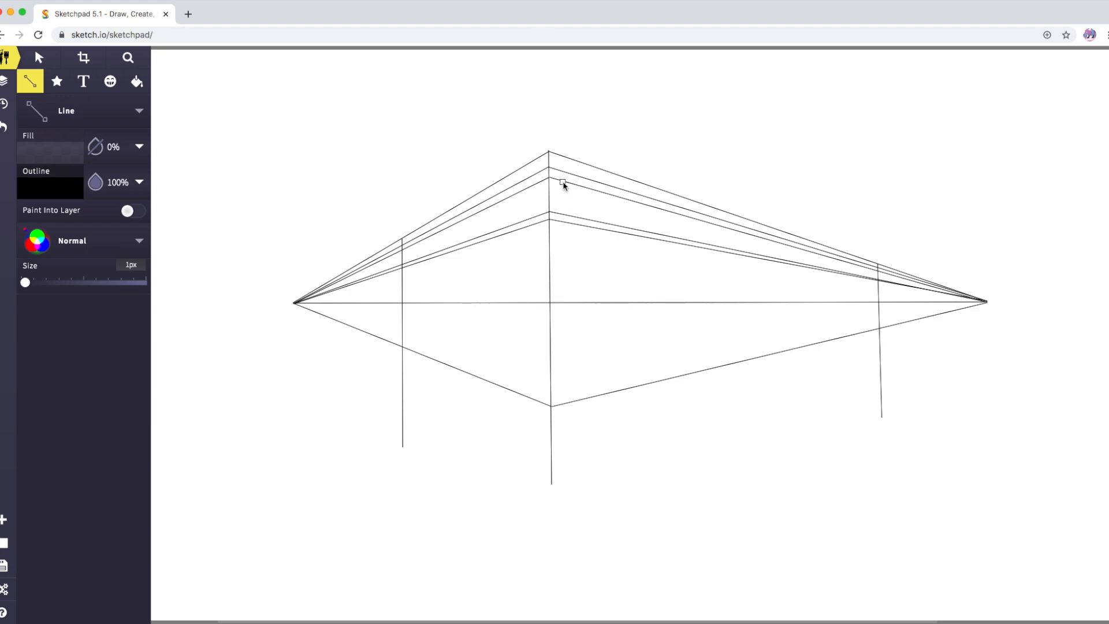
scroll(563, 186, right, 1)
scroll(565, 186, left, 1)
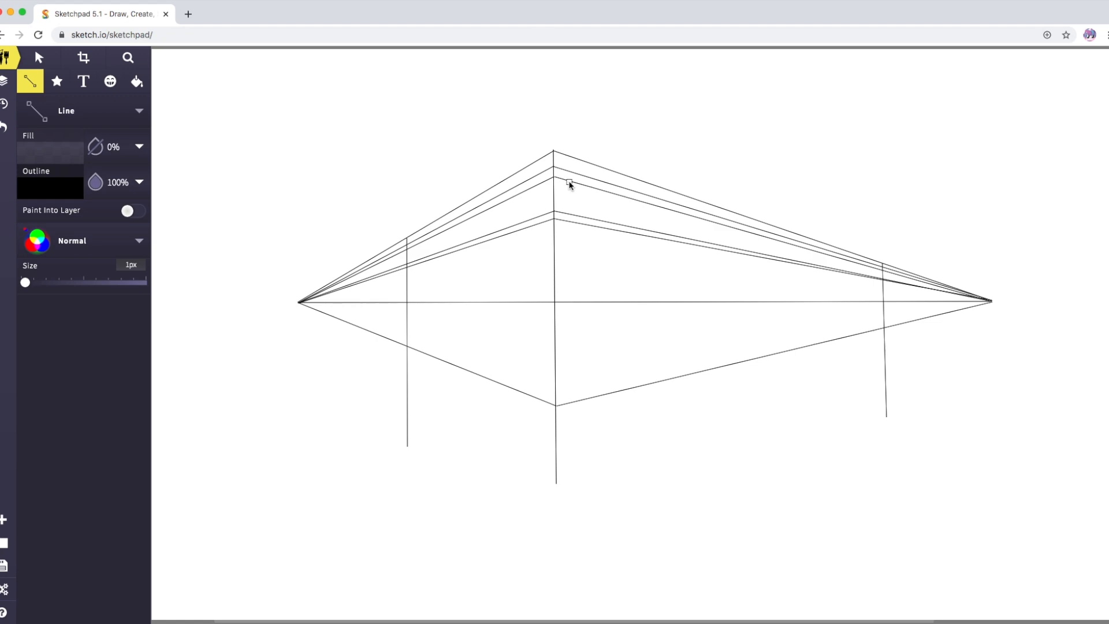
click(570, 183)
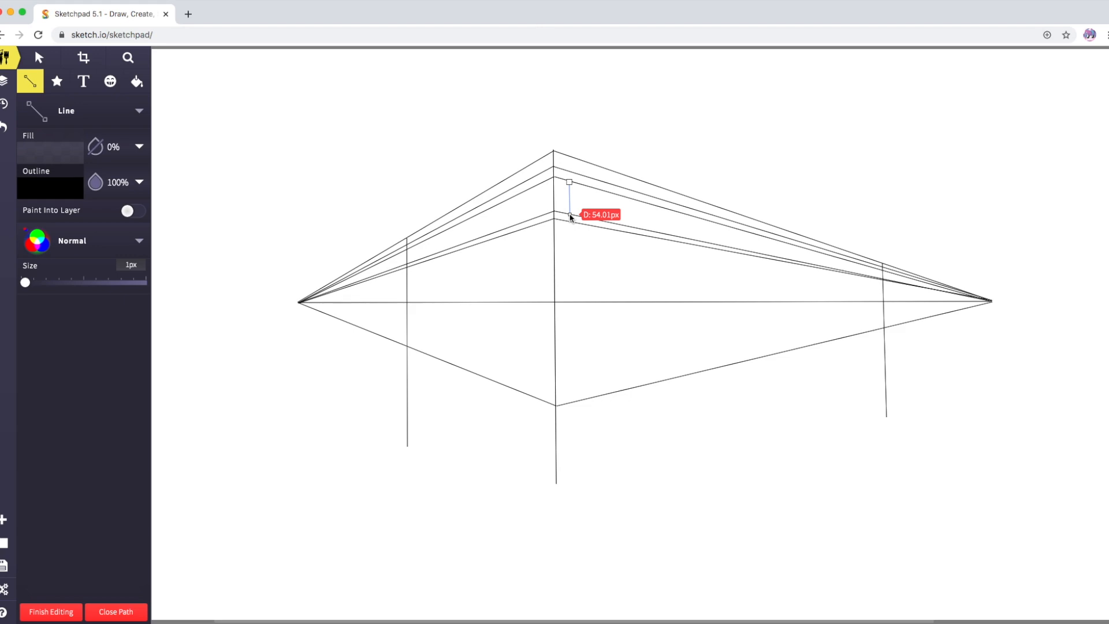
click(570, 217)
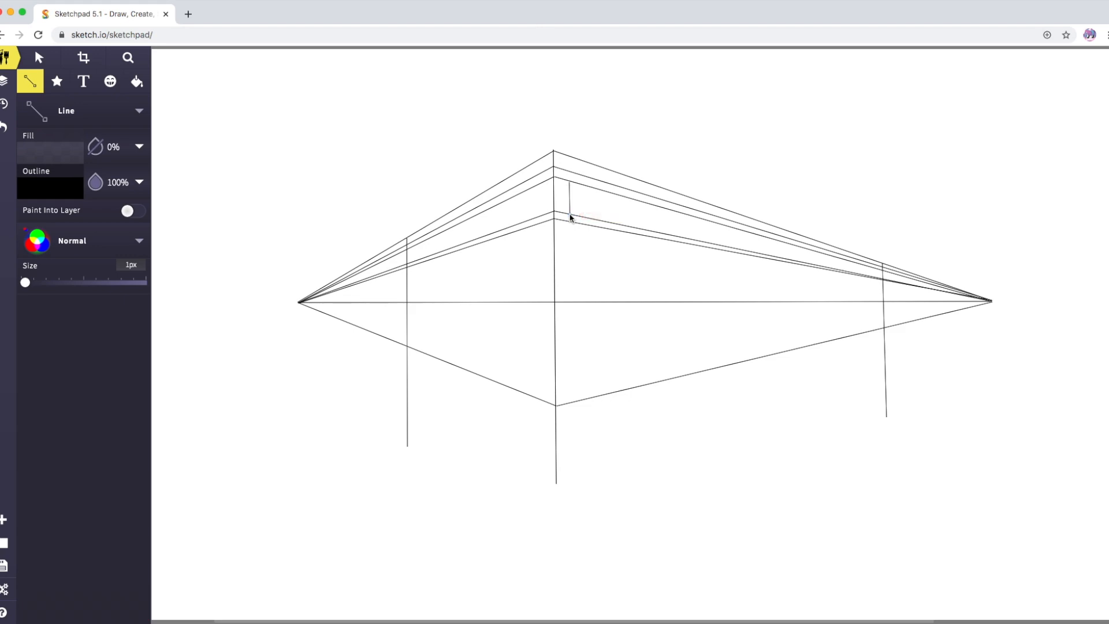
click(622, 198)
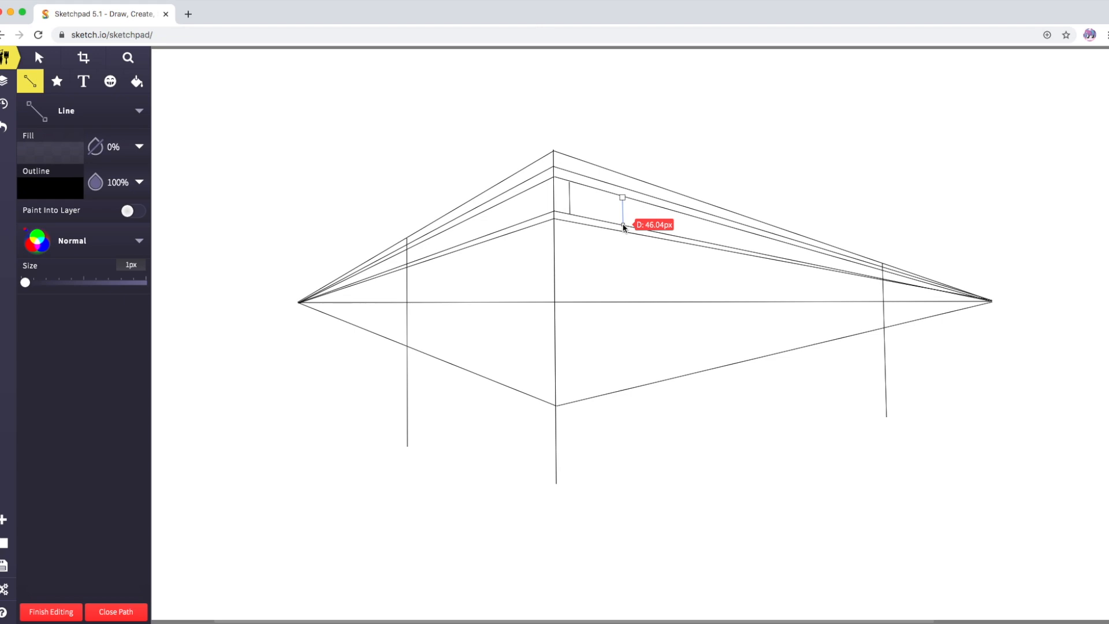
click(623, 225)
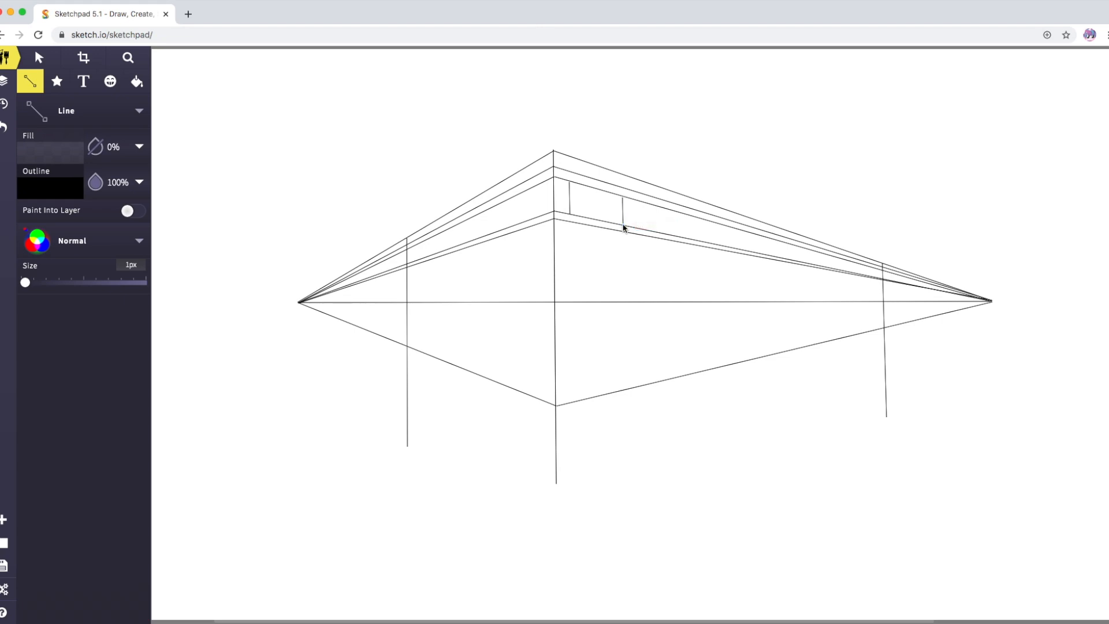
Step: Draw a second pair of short verticals, about 45 and 37 px long, further right in the same band between the sloping lines
click(650, 204)
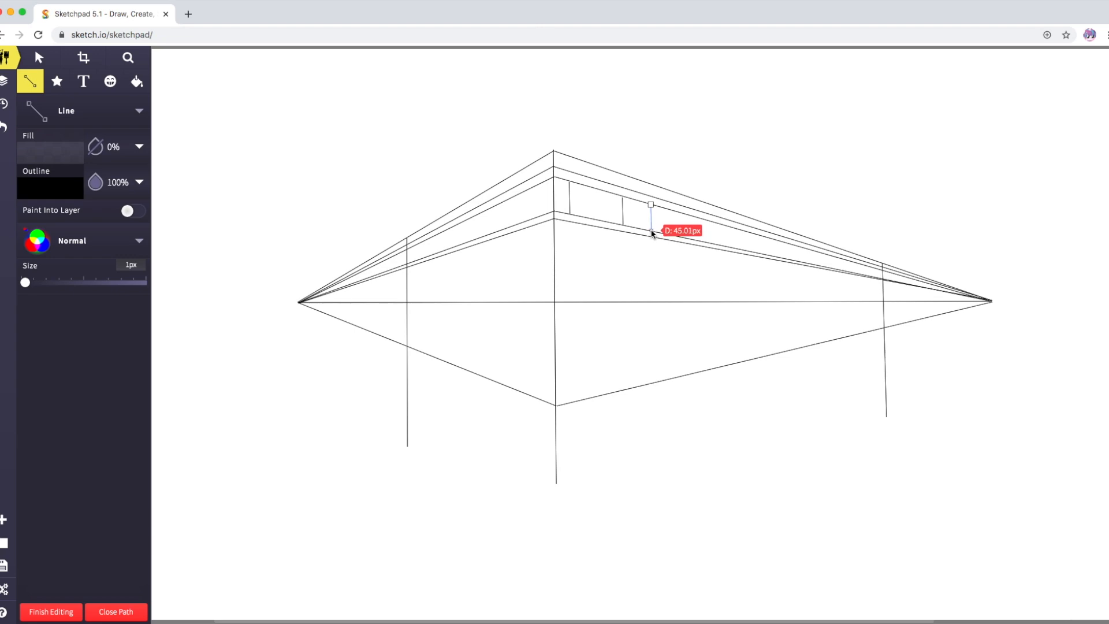
click(652, 231)
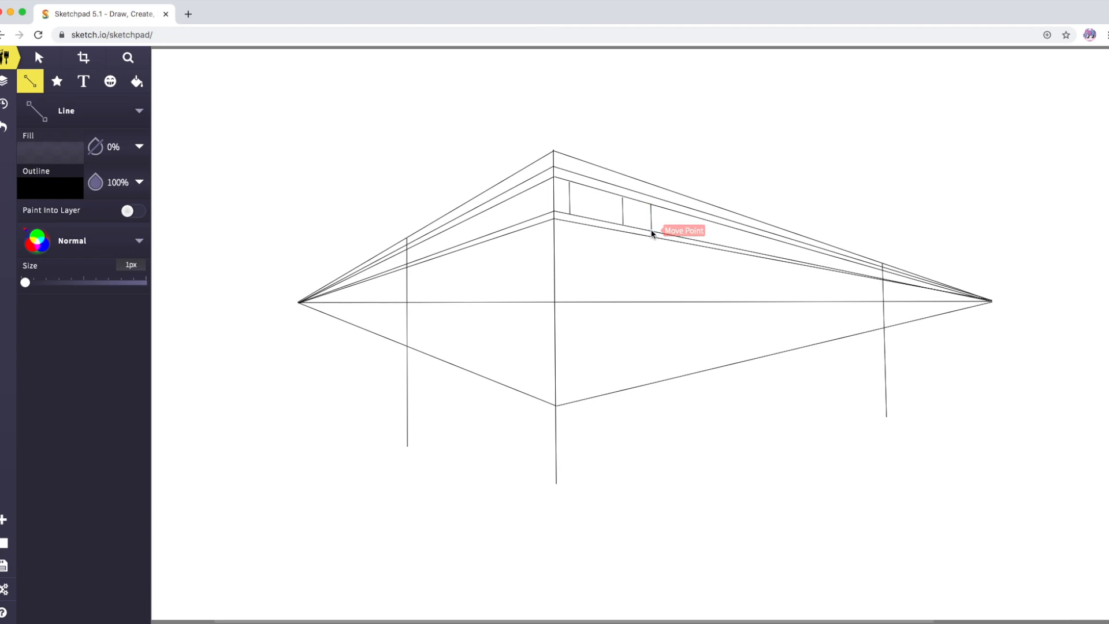
click(694, 219)
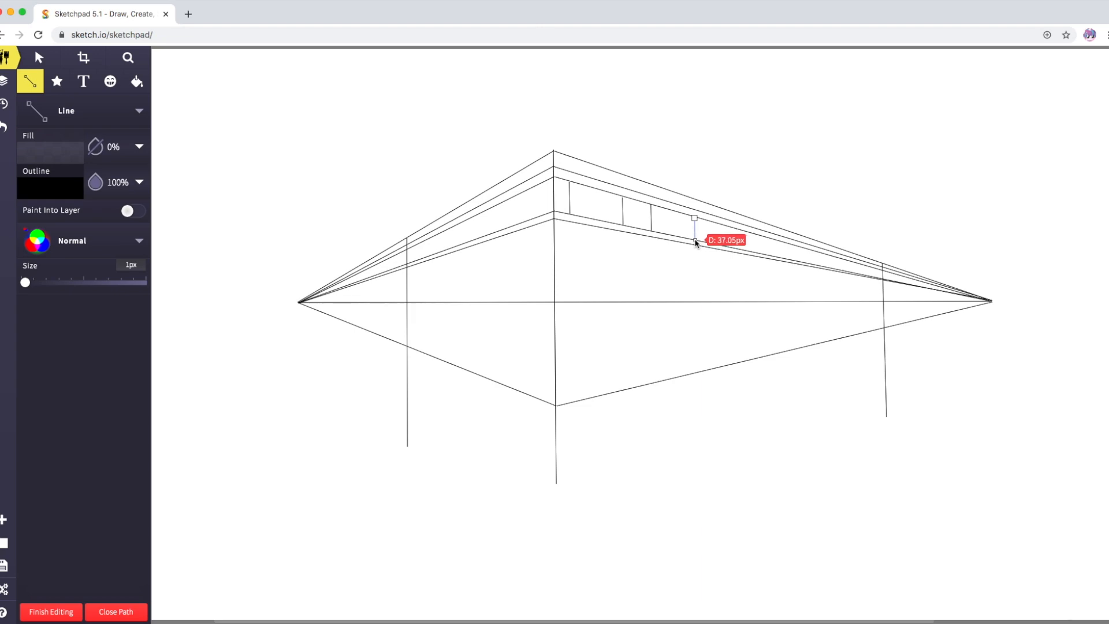
click(696, 241)
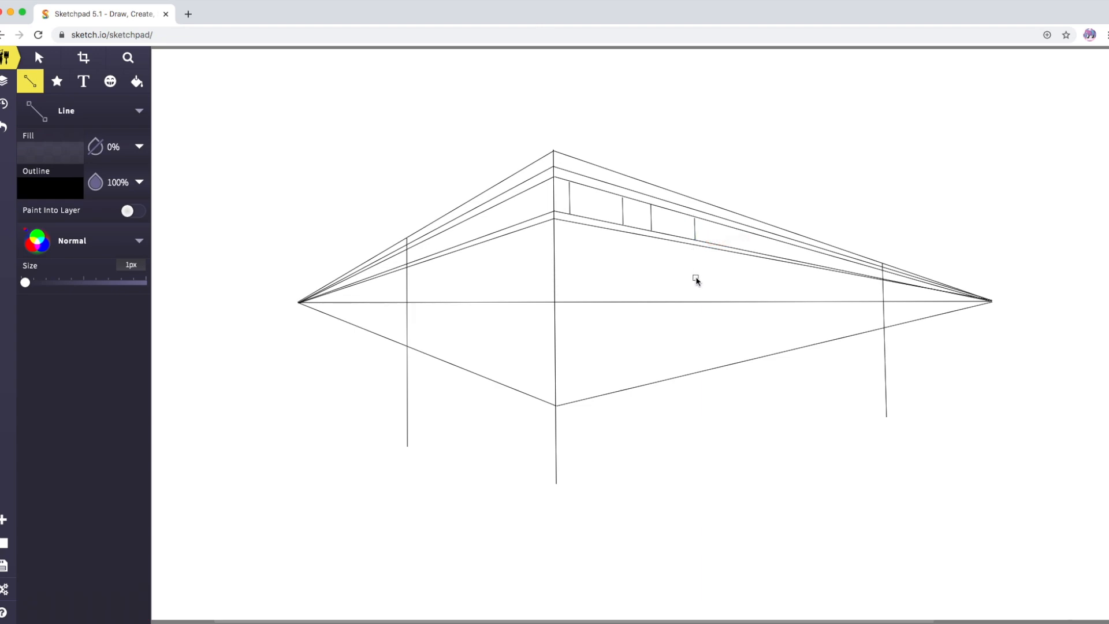
Step: Draw a third pair of short verticals, about 32 and 27 px long, further right between the third and fourth right sloping lines
click(722, 225)
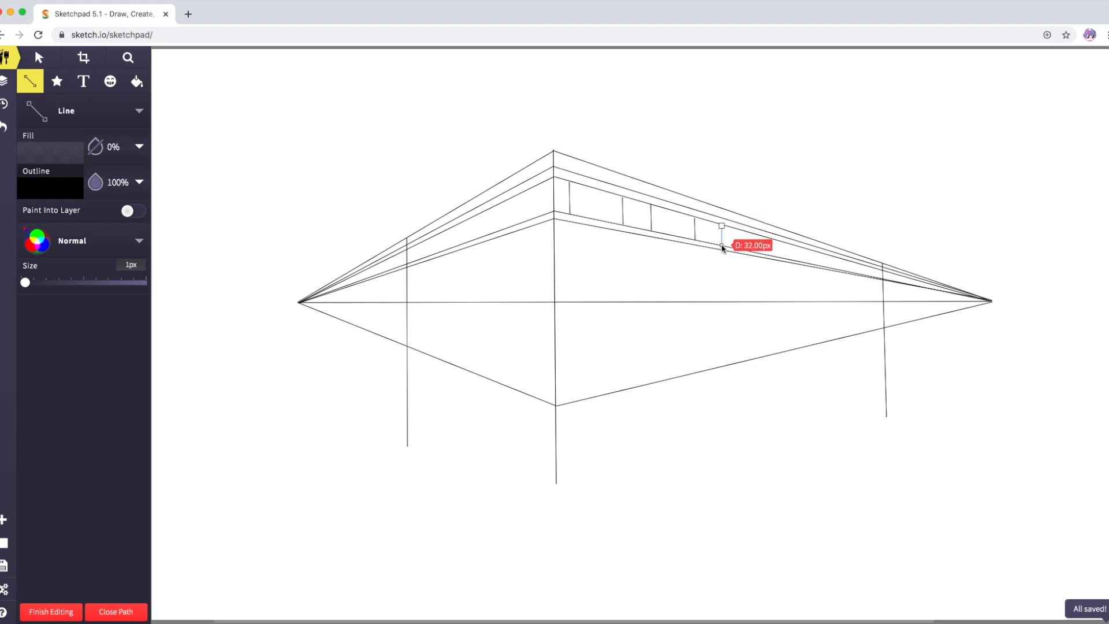
click(722, 247)
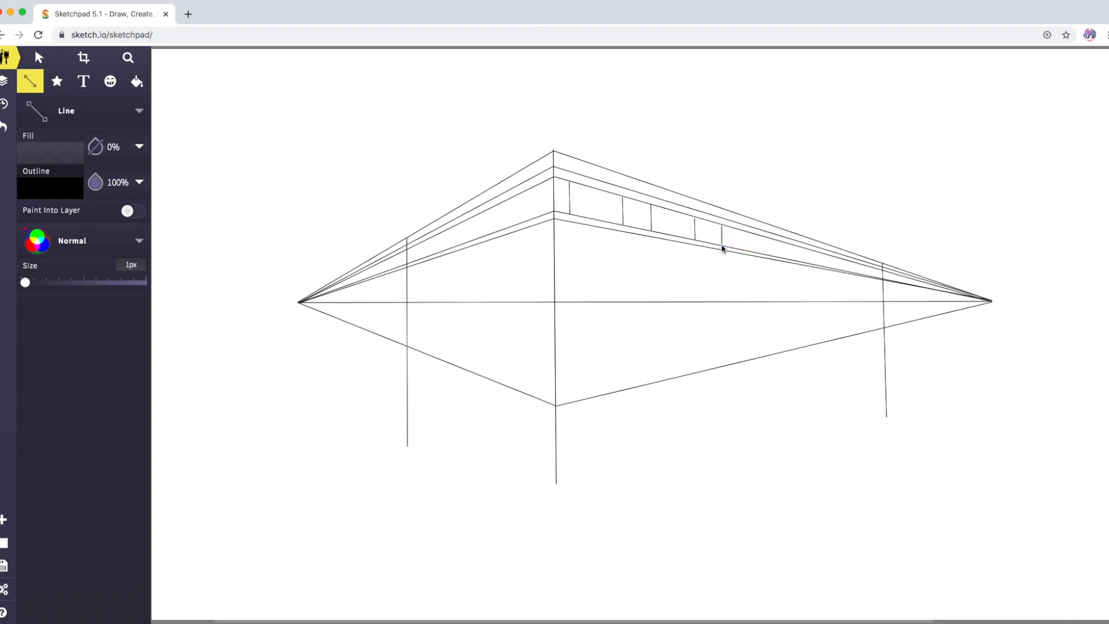
click(761, 236)
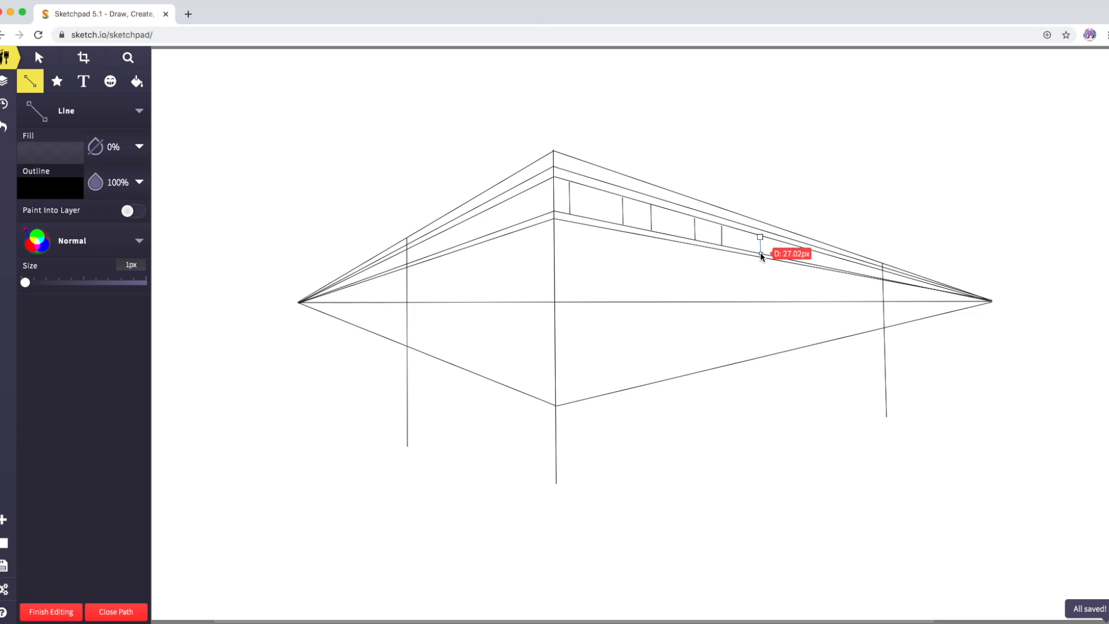
double_click(760, 252)
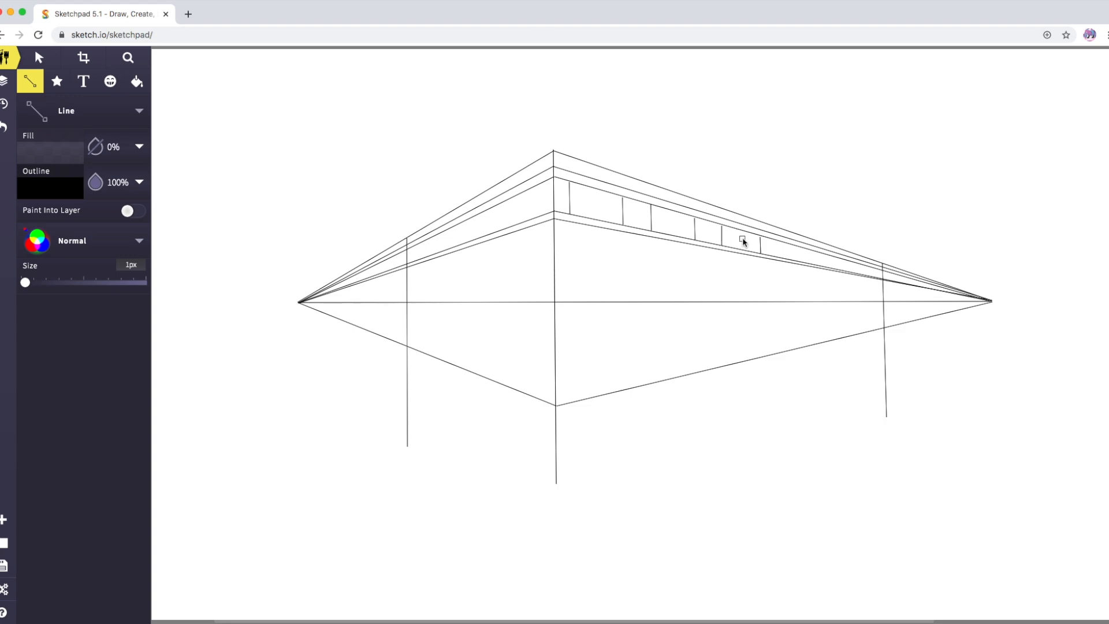
Step: Draw a fourth pair of short verticals, each about 23 px long, in the same band just right of the third pair
click(778, 242)
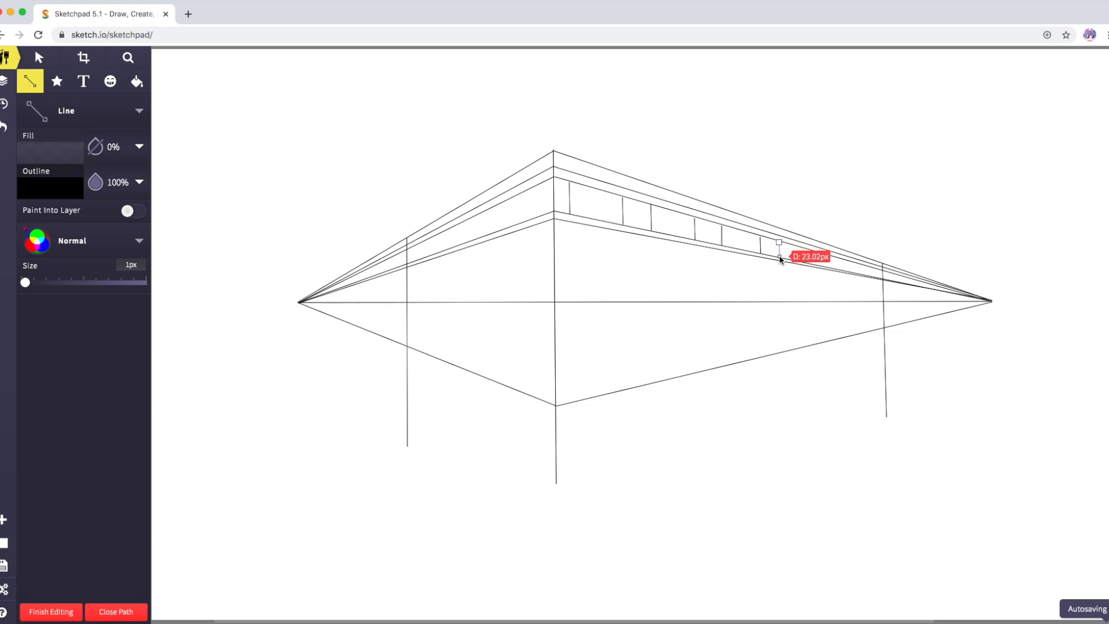
click(780, 259)
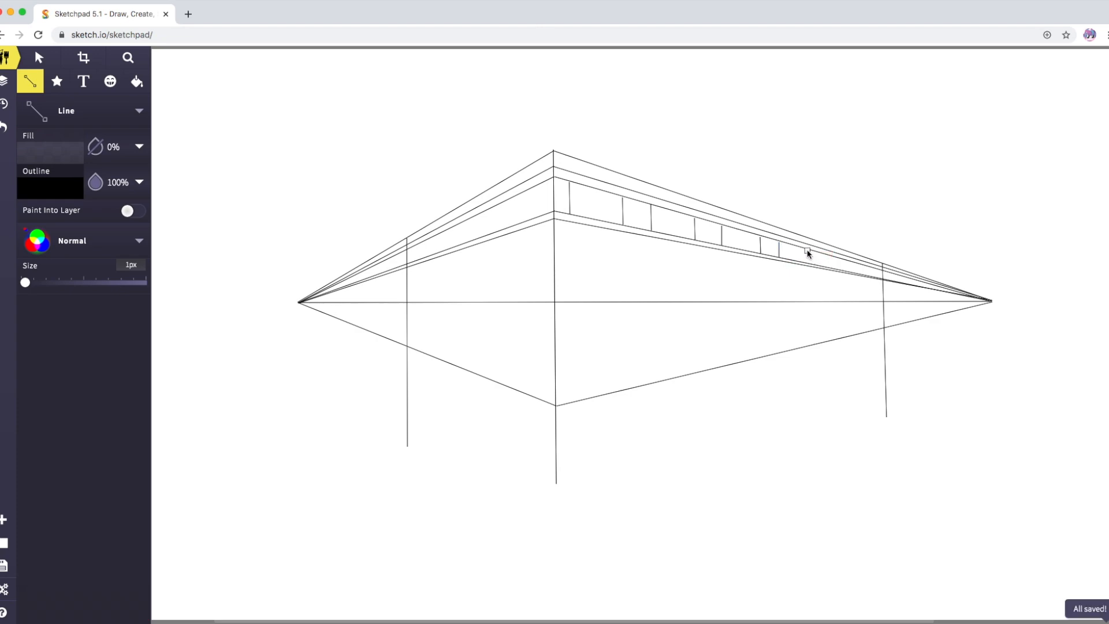
click(807, 250)
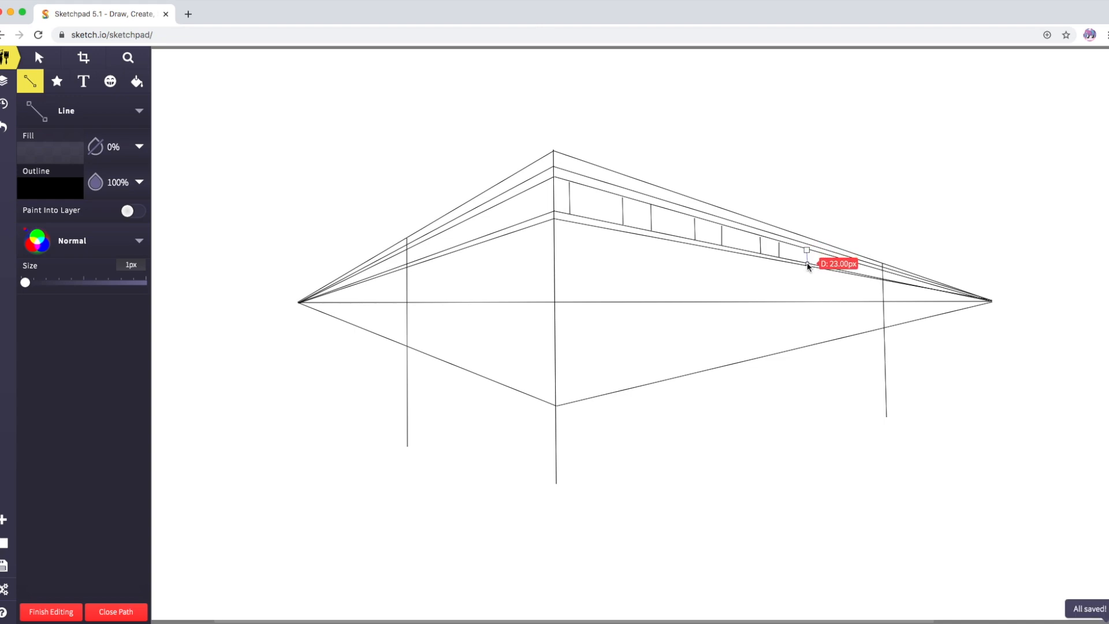
double_click(808, 264)
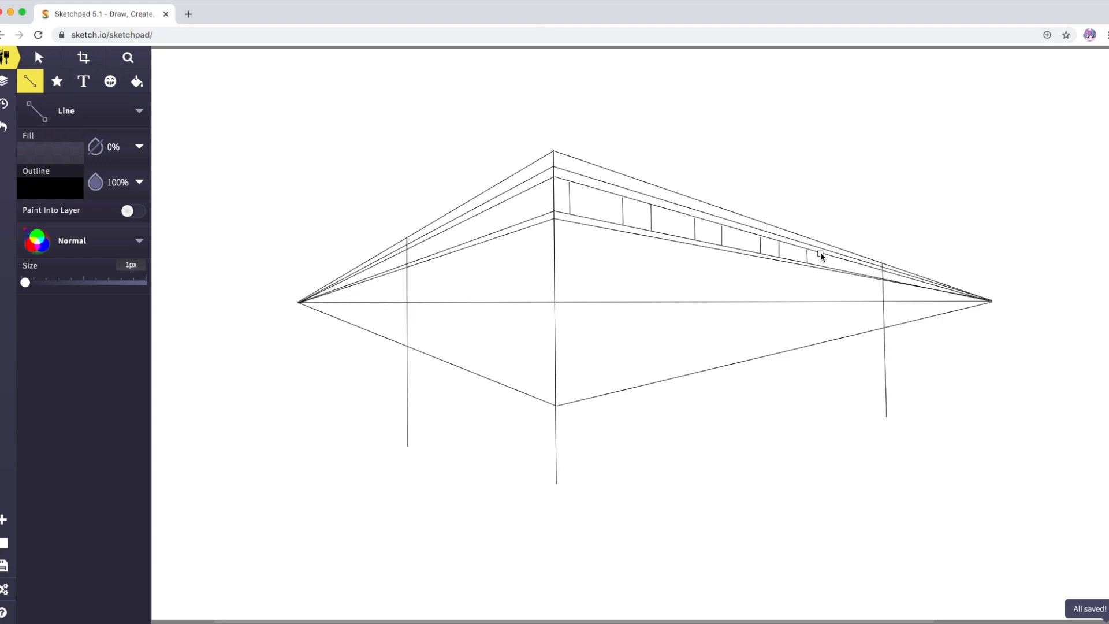
Step: Draw a fifth, narrower pair of short verticals, about 20 and 15 px long, in the same band to the right of the fourth pair
click(820, 253)
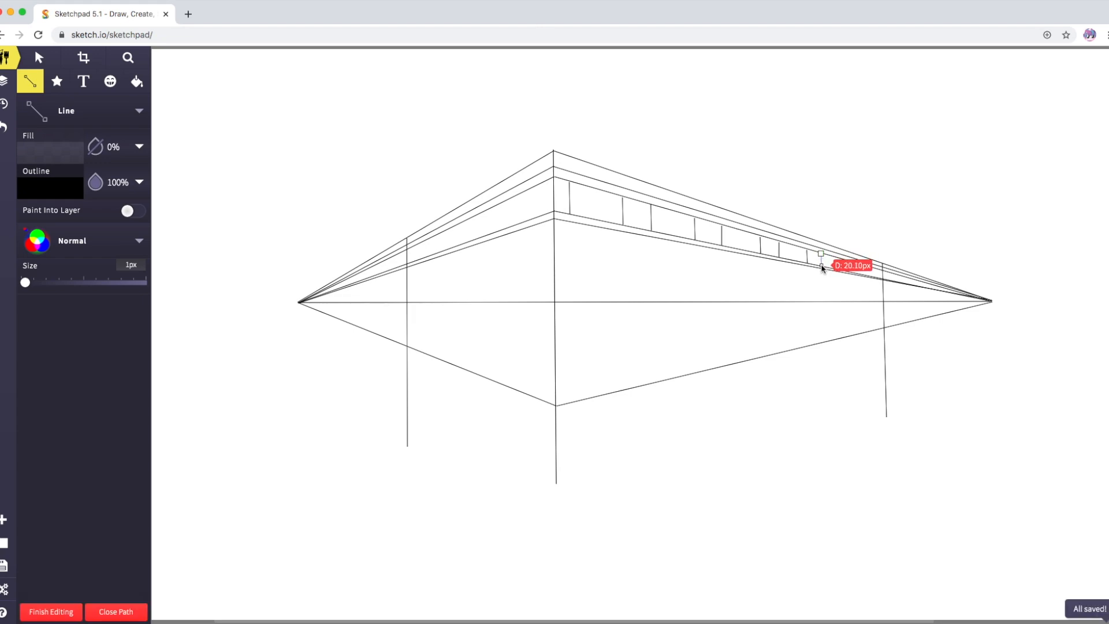
click(822, 267)
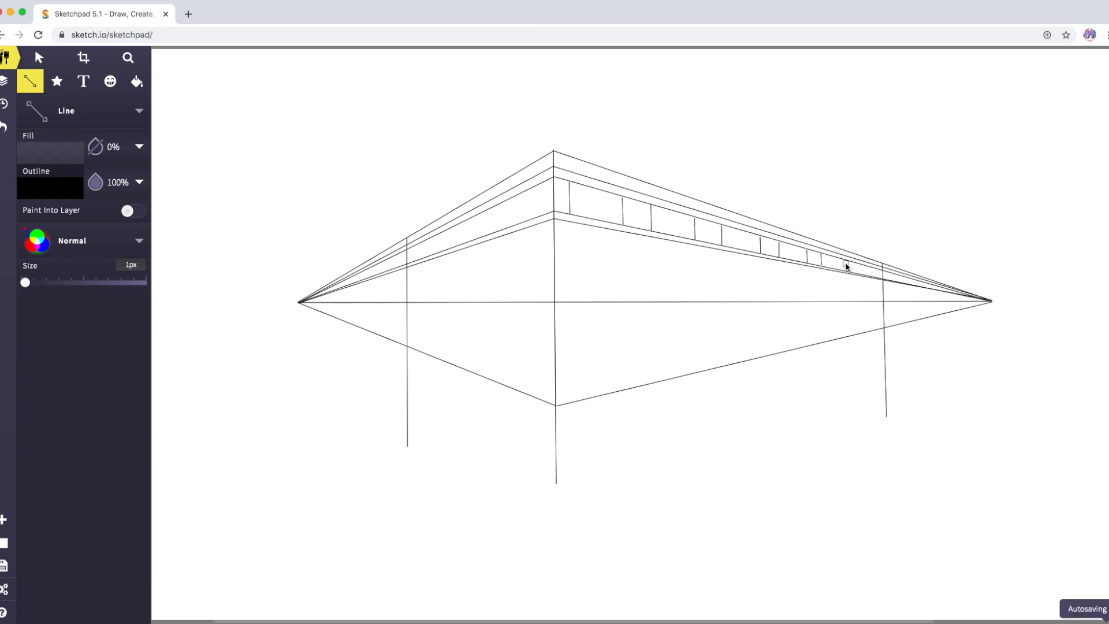
click(843, 260)
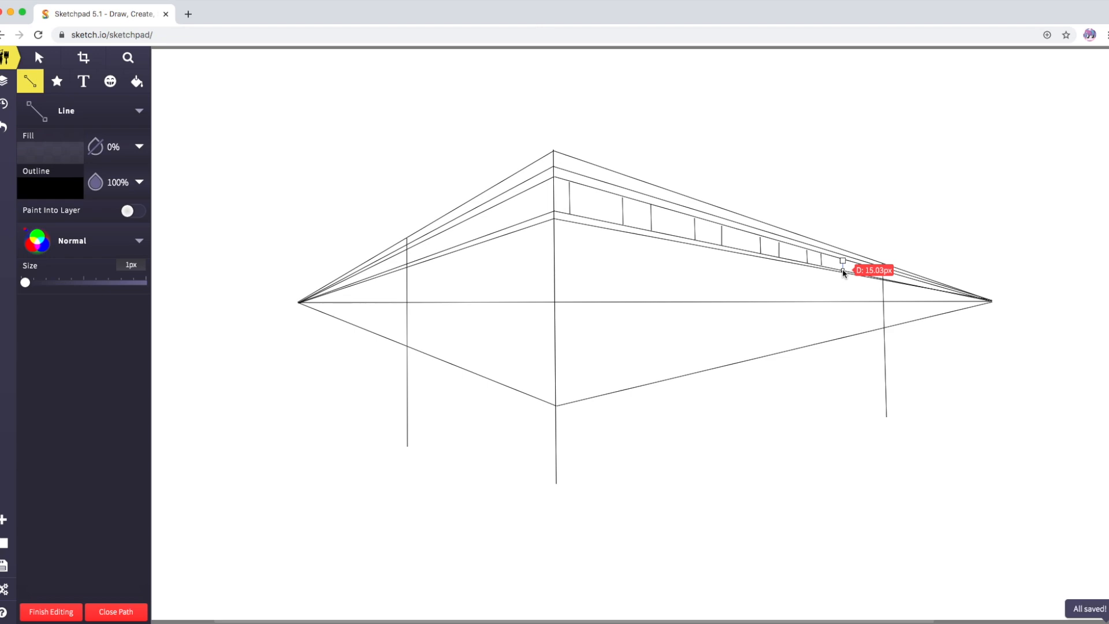
click(842, 269)
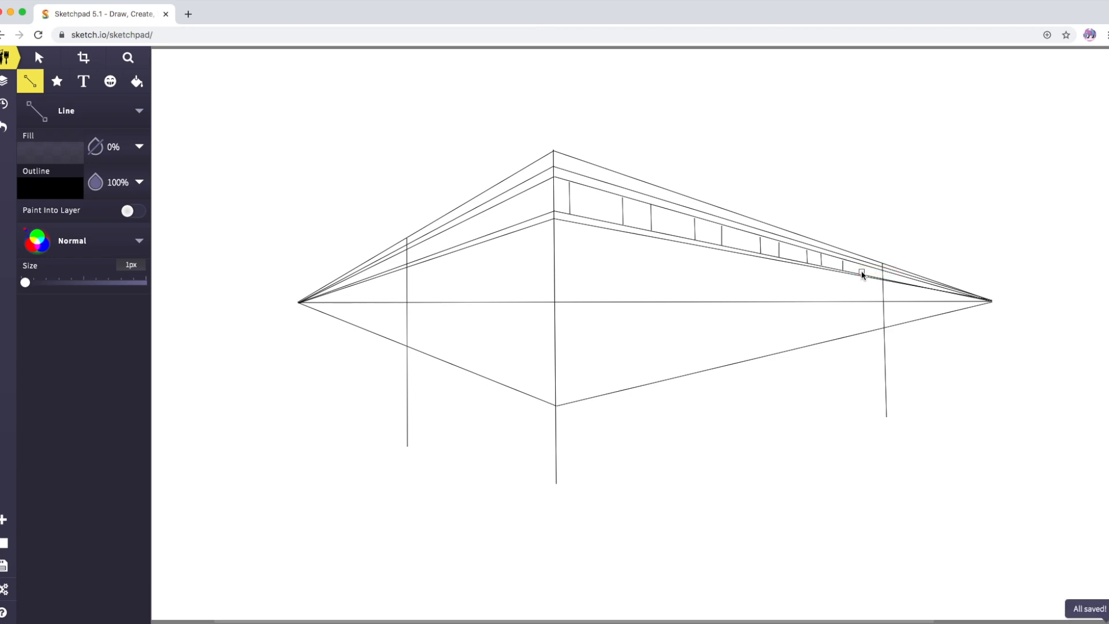
Step: Draw a final pair of short verticals, about 12 and 11 px long, in the same band just before the building's right edge
click(855, 265)
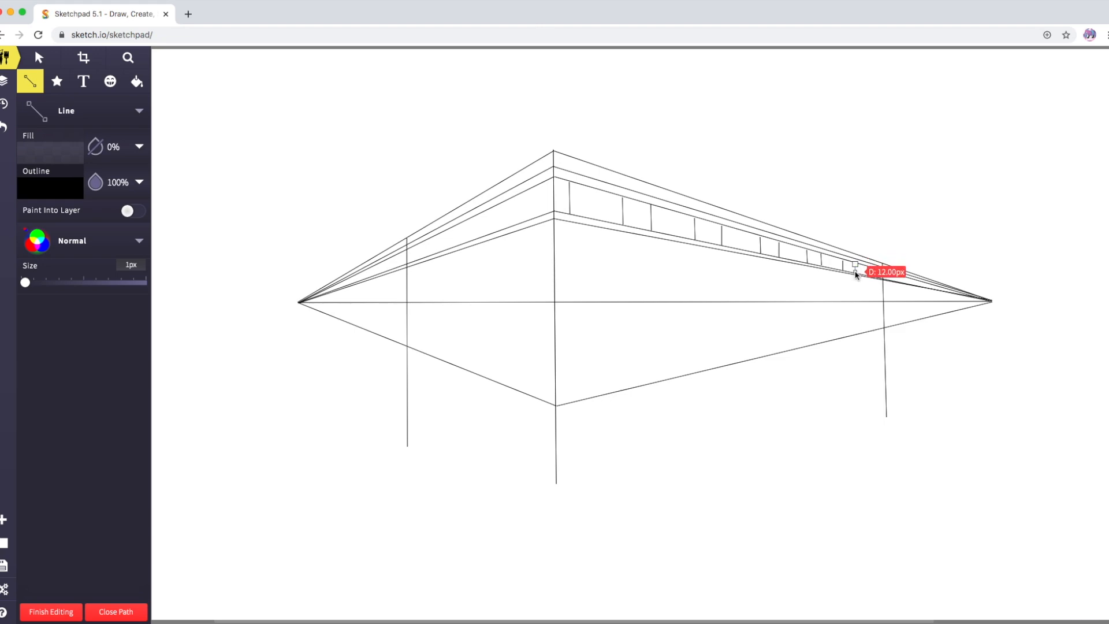
click(857, 275)
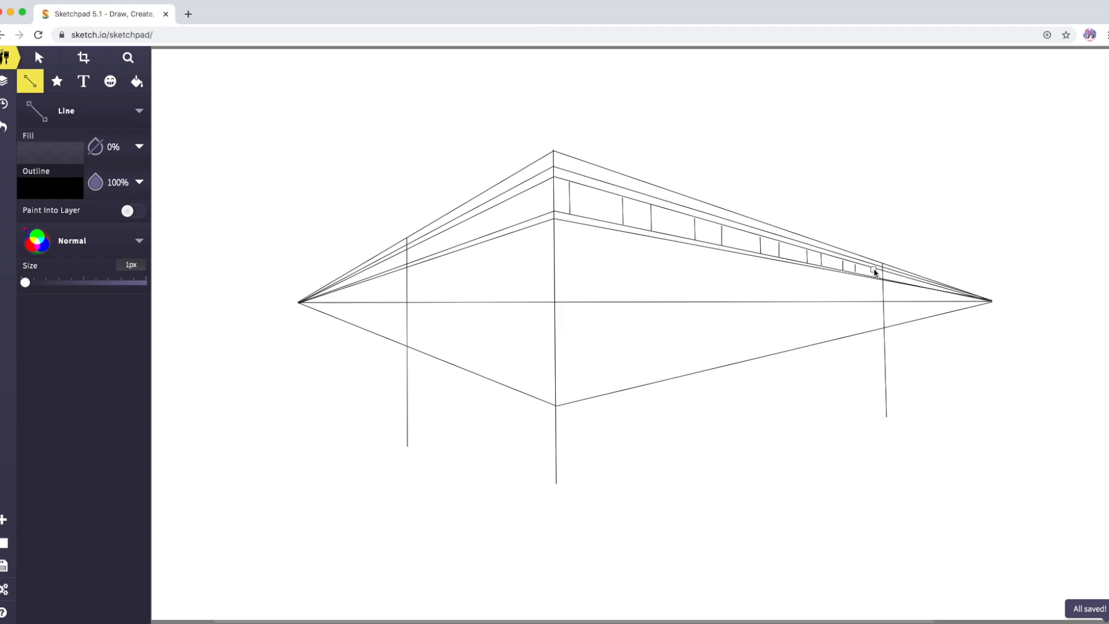
click(874, 270)
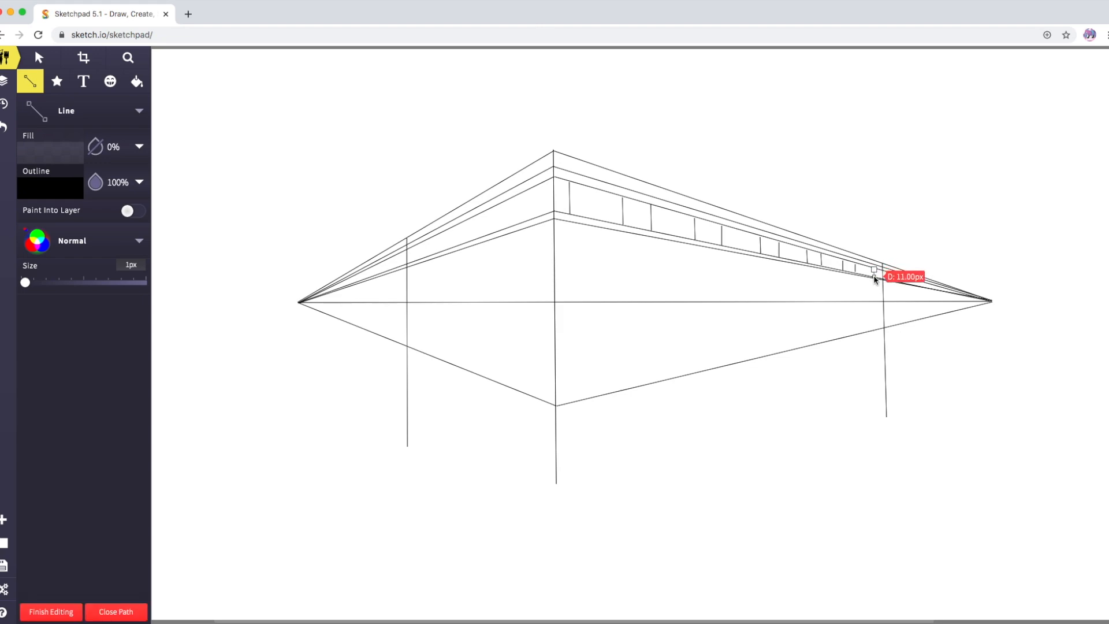
click(876, 278)
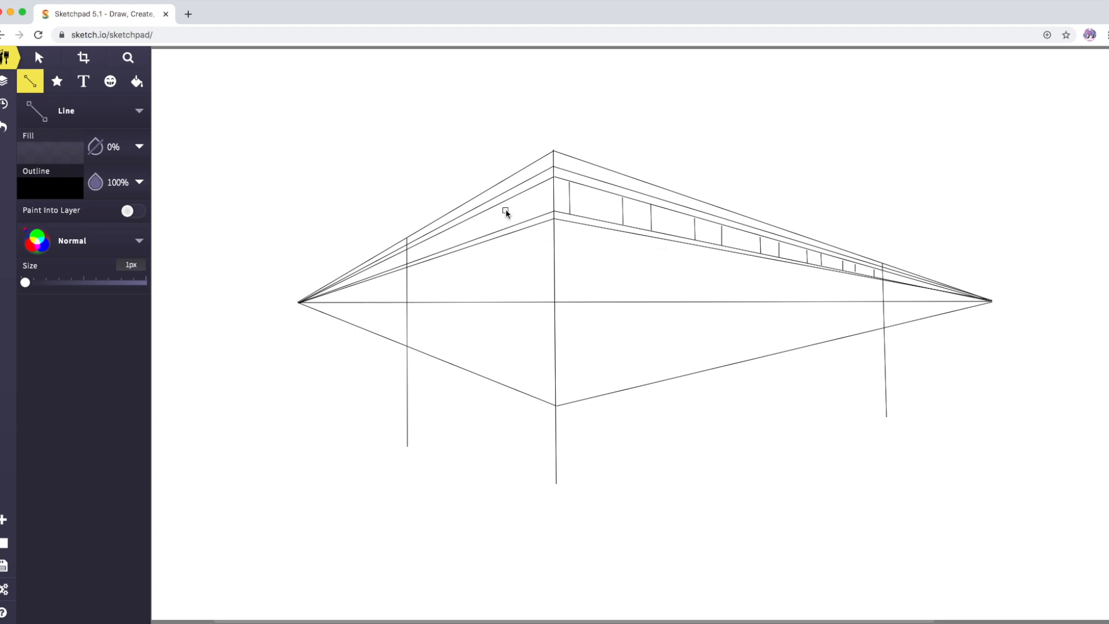
scroll(512, 201, left, 1)
scroll(513, 201, left, 1)
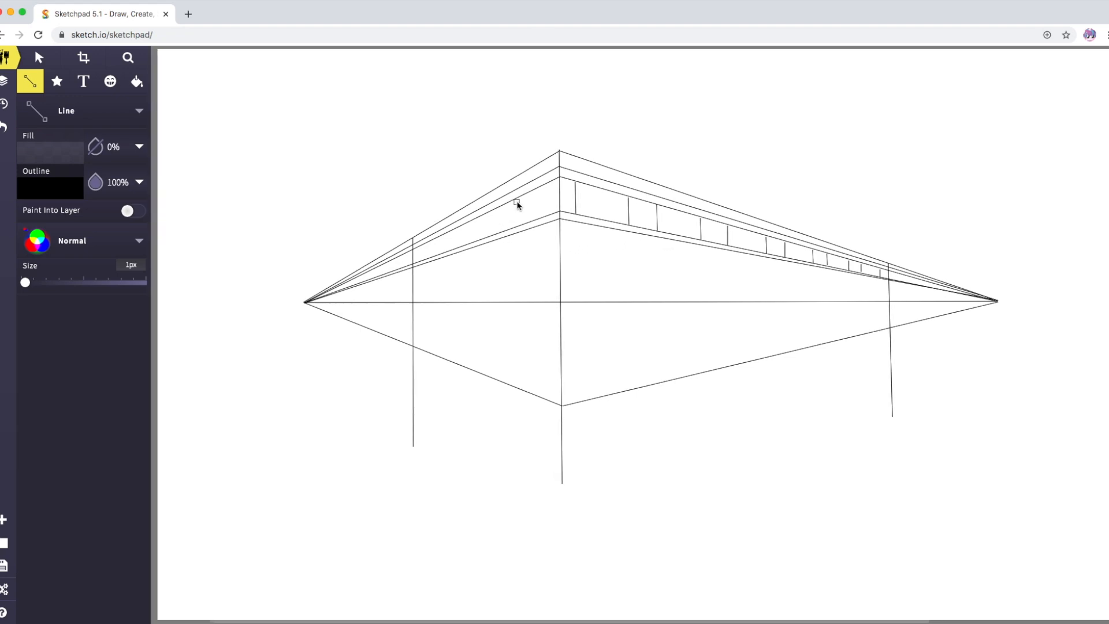